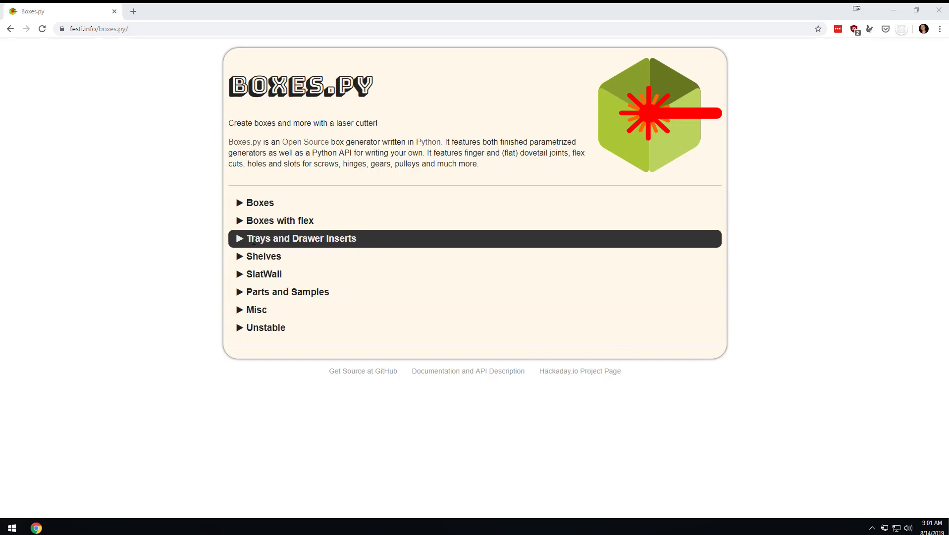
Step: Open the TypeTray generator under Trays and Drawer Inserts, with its default sx 50*3, sy 50*3, h 100.0
{"action": "left_click", "coordinate": [237, 241]}
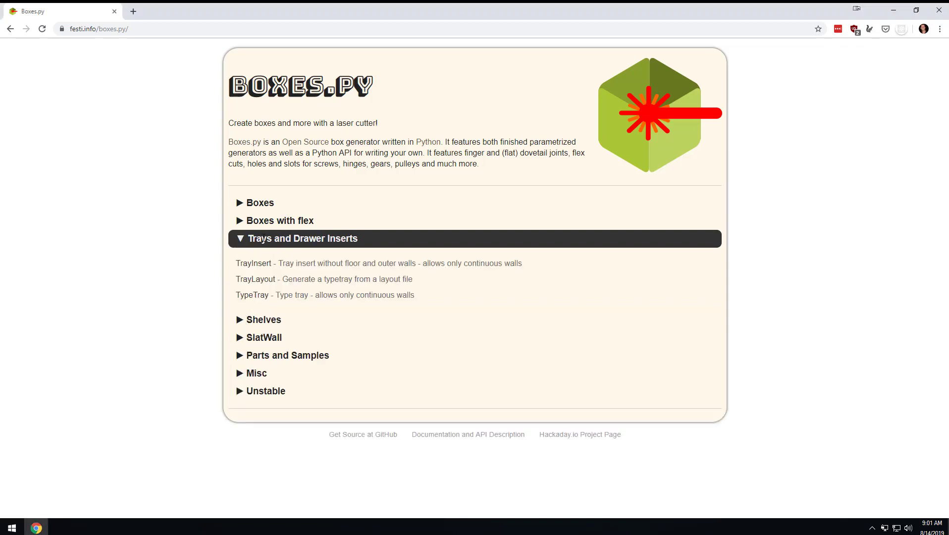
{"action": "left_click", "coordinate": [253, 296]}
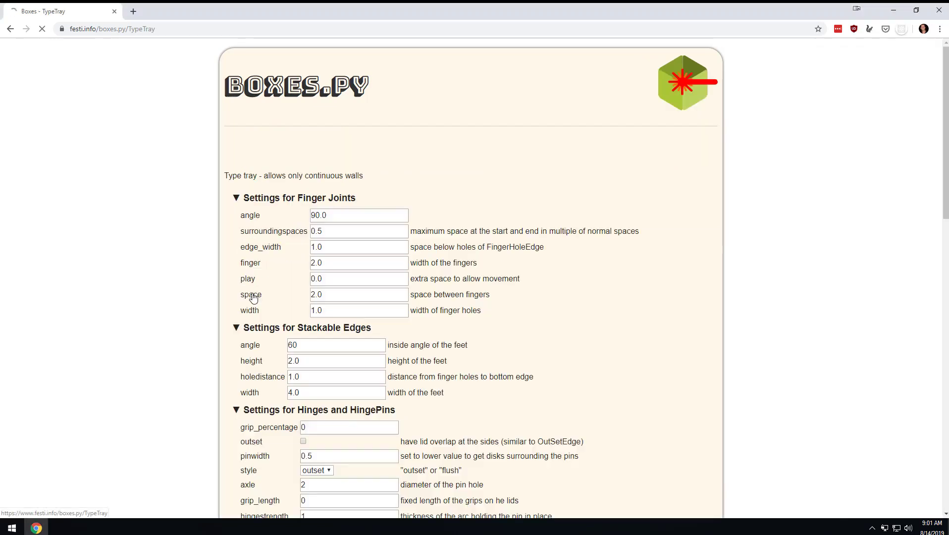
{"action": "key", "text": "alt+Left"}
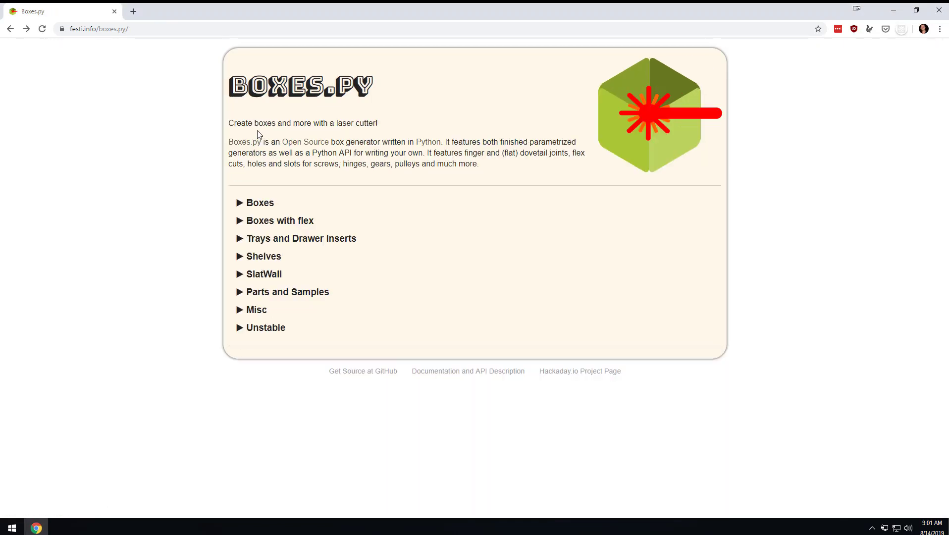
{"action": "left_click", "coordinate": [269, 208]}
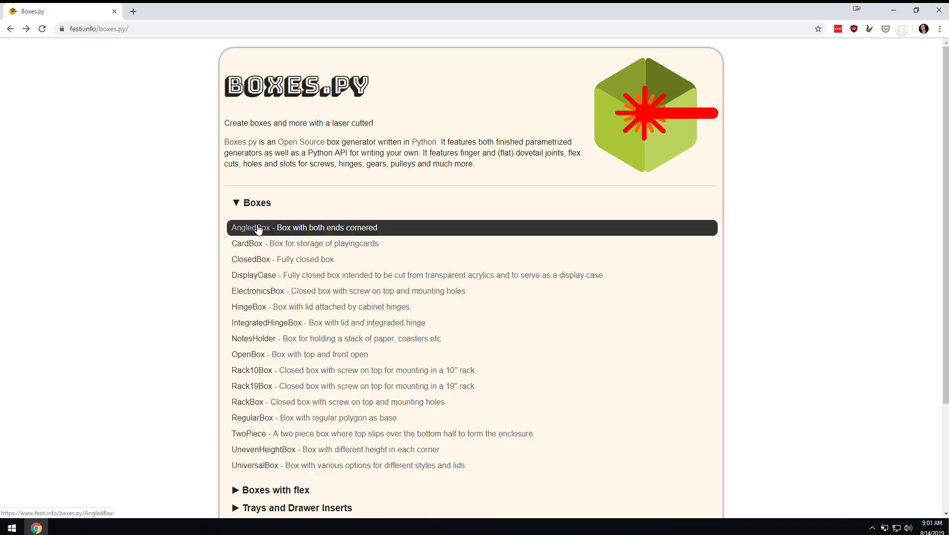
{"action": "mouse_move", "coordinate": [258, 228]}
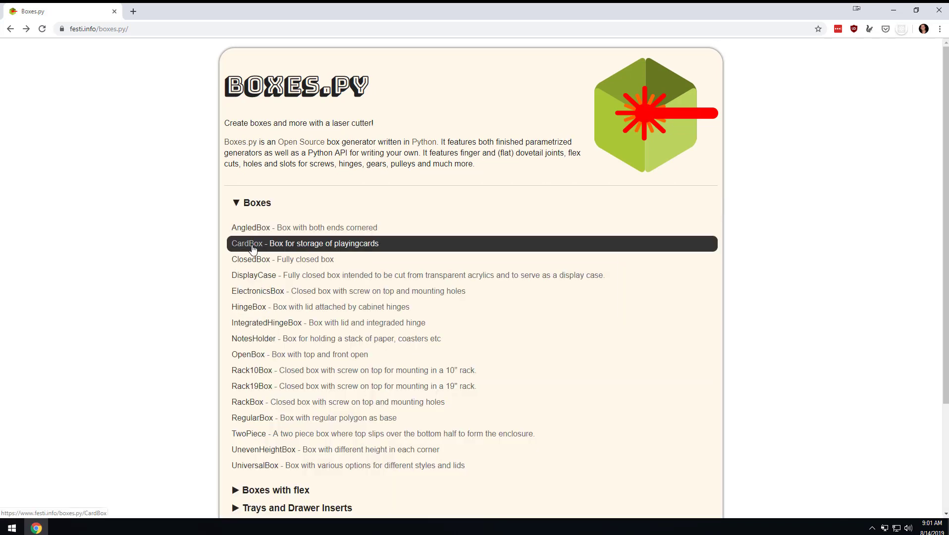
{"action": "mouse_move", "coordinate": [253, 249]}
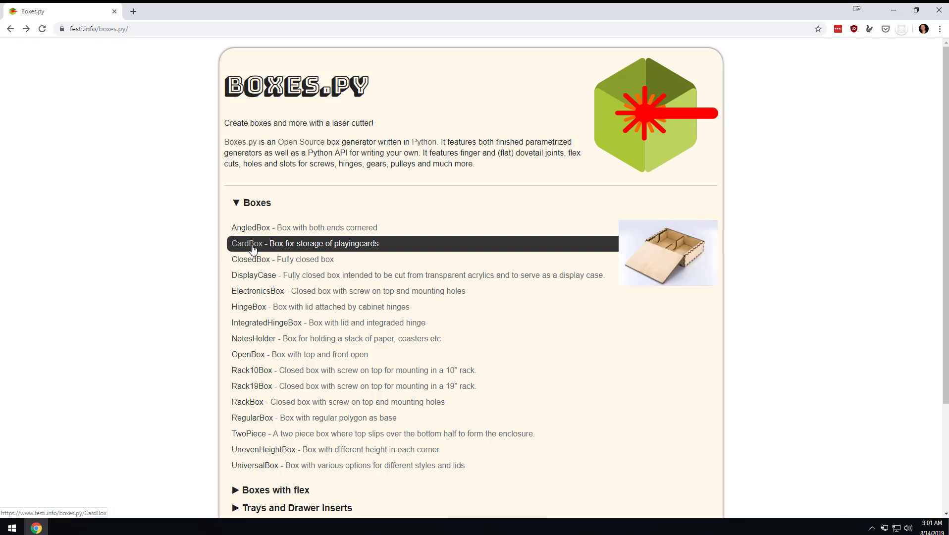
{"action": "scroll", "coordinate": [396, 317], "scroll_direction": "down", "scroll_amount": 3}
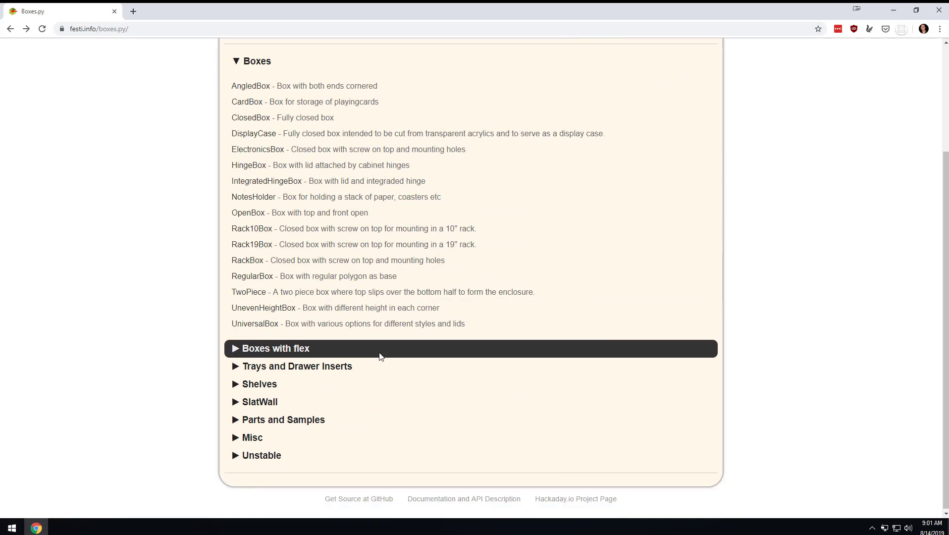
{"action": "left_click", "coordinate": [297, 371]}
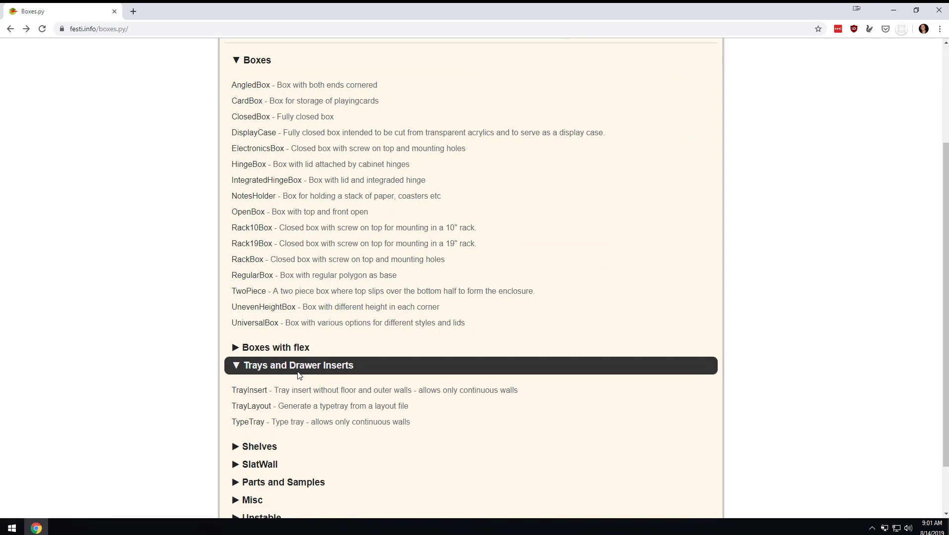
{"action": "left_click", "coordinate": [248, 425]}
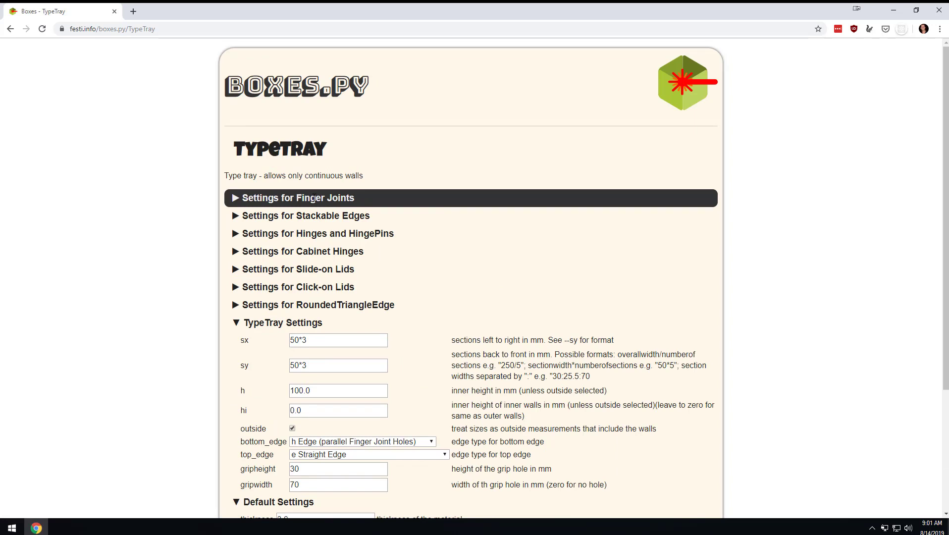
Step: Under Settings for Finger Joints, change the play value from 0.0 to 0.1
{"action": "left_click", "coordinate": [235, 200]}
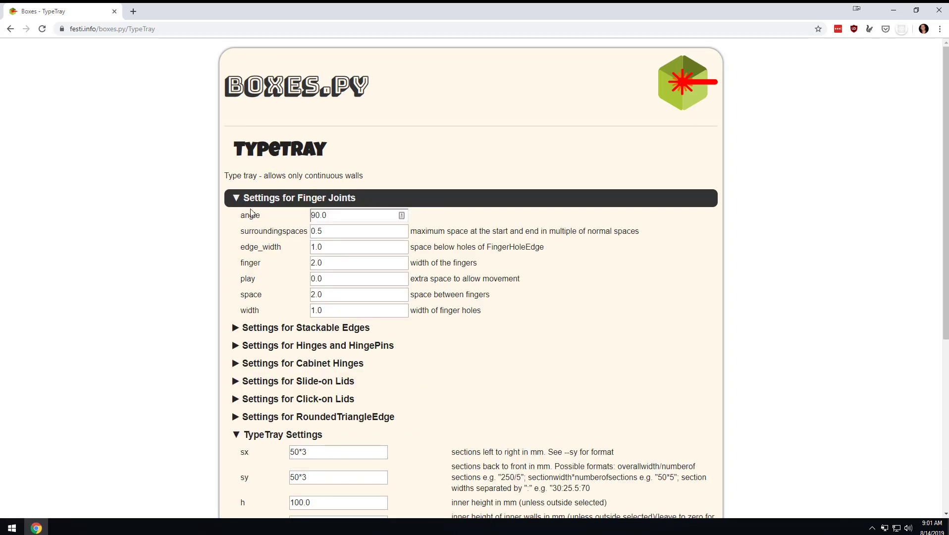
{"action": "left_click", "coordinate": [335, 279]}
{"action": "key", "text": "BackSpace"}
{"action": "type", "text": "1"}
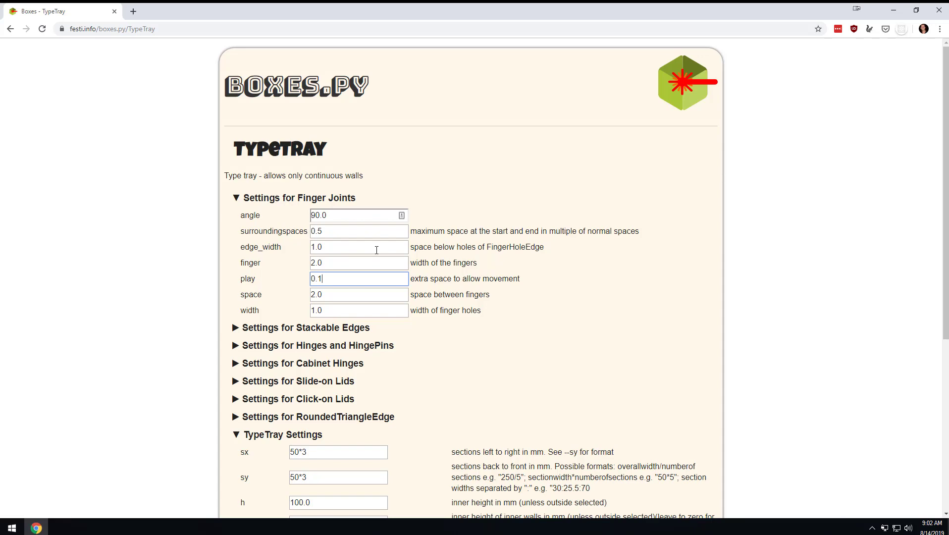
{"action": "scroll", "coordinate": [526, 281], "scroll_direction": "down", "scroll_amount": 2}
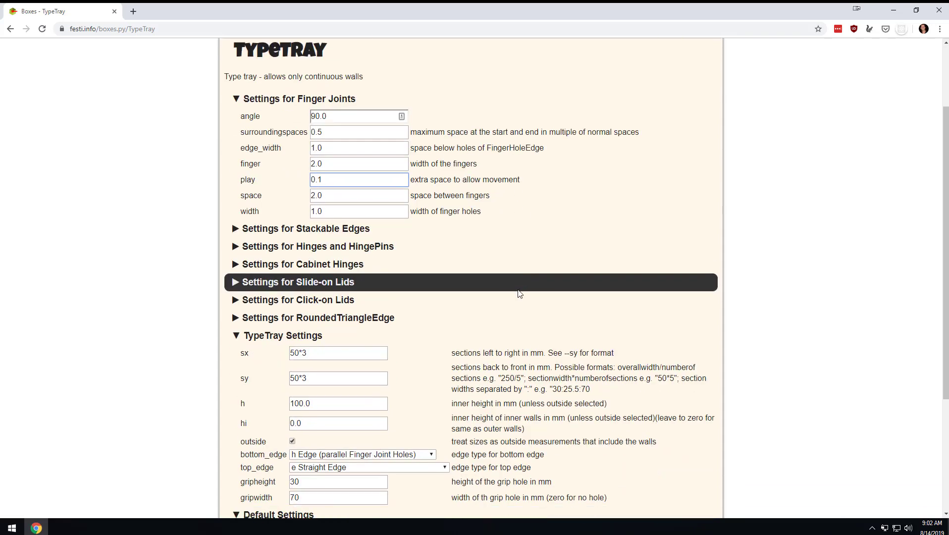
{"action": "left_click", "coordinate": [851, 296]}
{"action": "scroll", "coordinate": [444, 355], "scroll_direction": "down", "scroll_amount": 3}
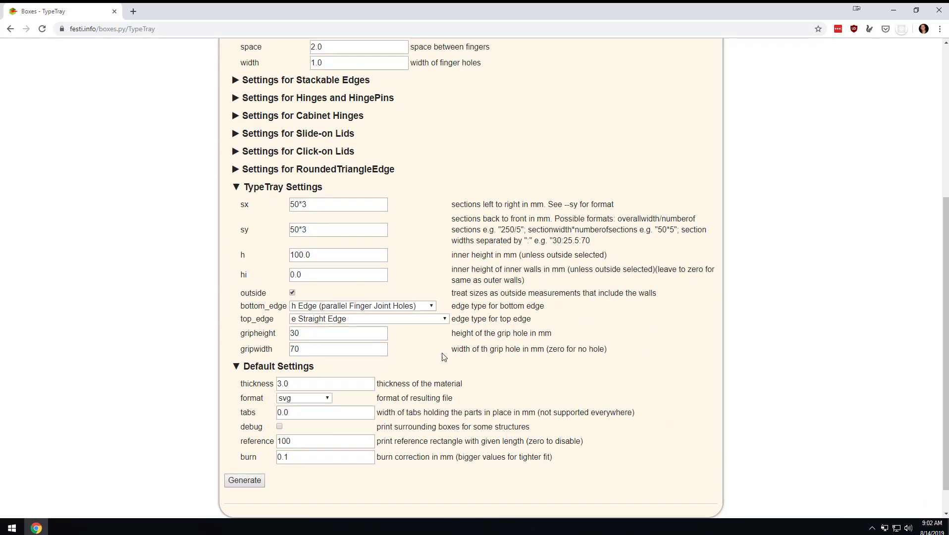
Step: Set the tray sections to sx 150*1 and sy 10.7*15
{"action": "left_click", "coordinate": [310, 205]}
{"action": "left_click_drag", "start_coordinate": [311, 205], "coordinate": [279, 213]}
{"action": "type", "text": "150"}
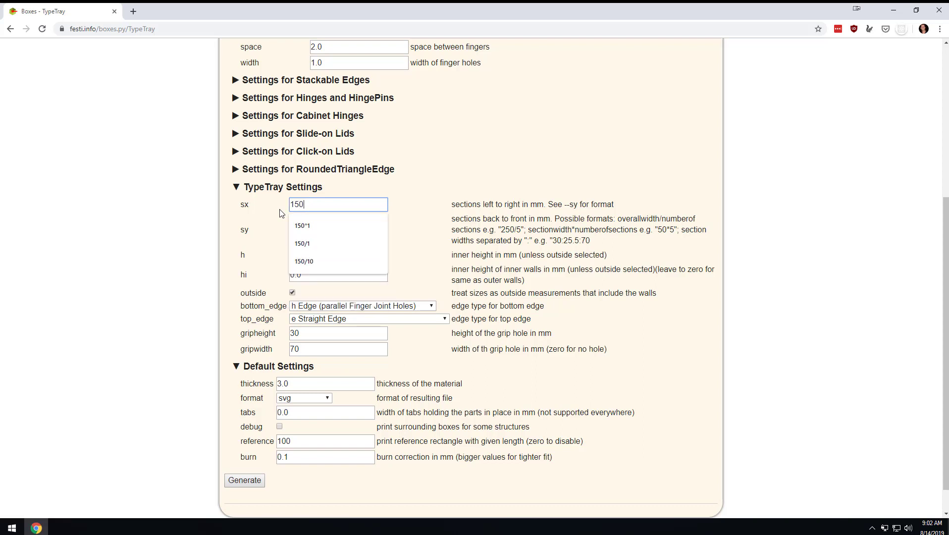
{"action": "type", "text": "*1"}
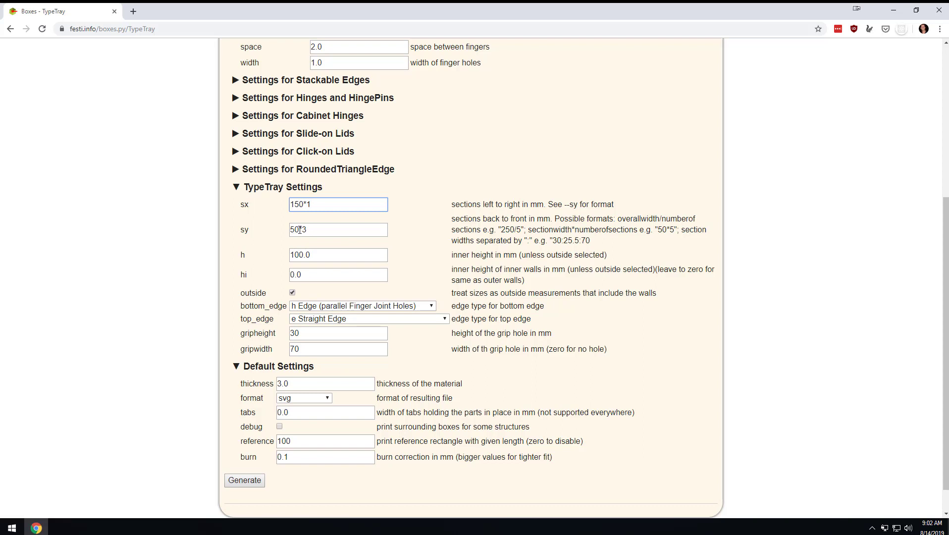
{"action": "double_click", "coordinate": [299, 229]}
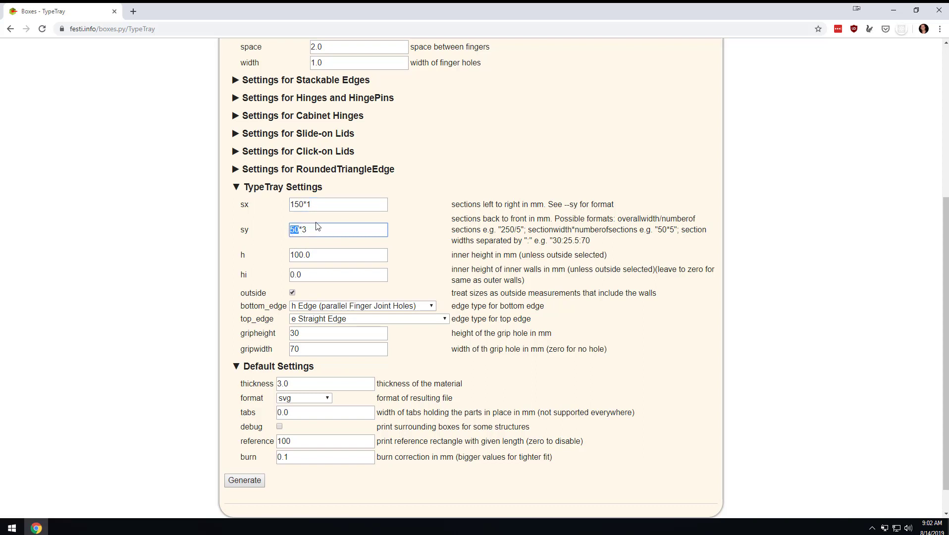
{"action": "type", "text": "10.7"}
{"action": "left_click_drag", "start_coordinate": [306, 229], "coordinate": [289, 230]}
{"action": "left_click_drag", "start_coordinate": [318, 229], "coordinate": [311, 229]}
{"action": "type", "text": "156"}
{"action": "key", "text": "BackSpace"}
Step: Change the tray height h from 100.0 to 9.5
{"action": "left_click", "coordinate": [315, 254]}
{"action": "left_click_drag", "start_coordinate": [316, 255], "coordinate": [257, 255]}
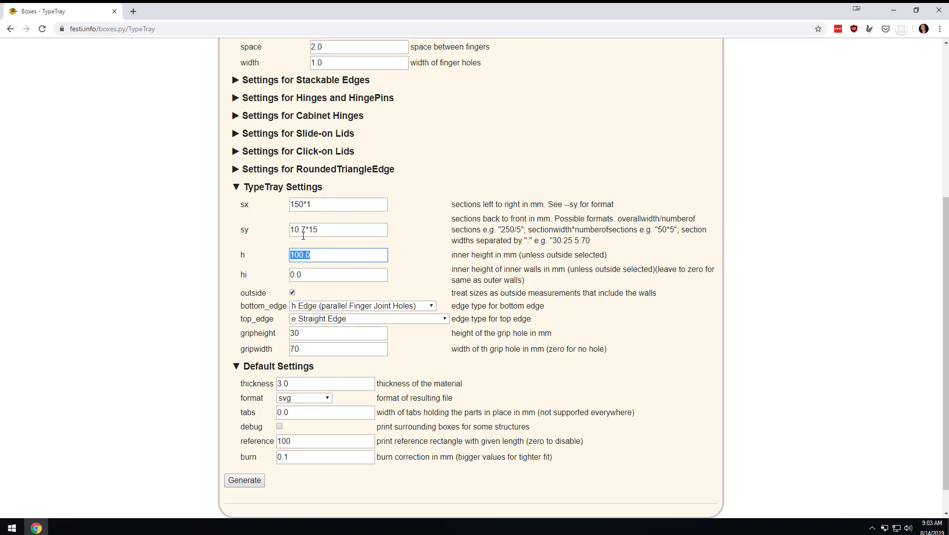
{"action": "type", "text": "9.5"}
{"action": "left_click", "coordinate": [756, 287]}
{"action": "scroll", "coordinate": [297, 399], "scroll_direction": "down", "scroll_amount": 1}
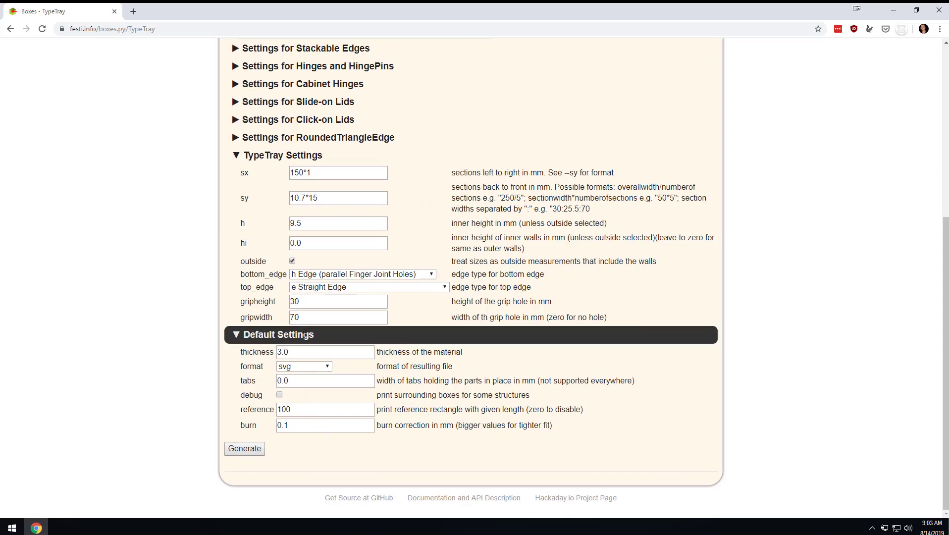
{"action": "left_click_drag", "start_coordinate": [292, 353], "coordinate": [275, 353]}
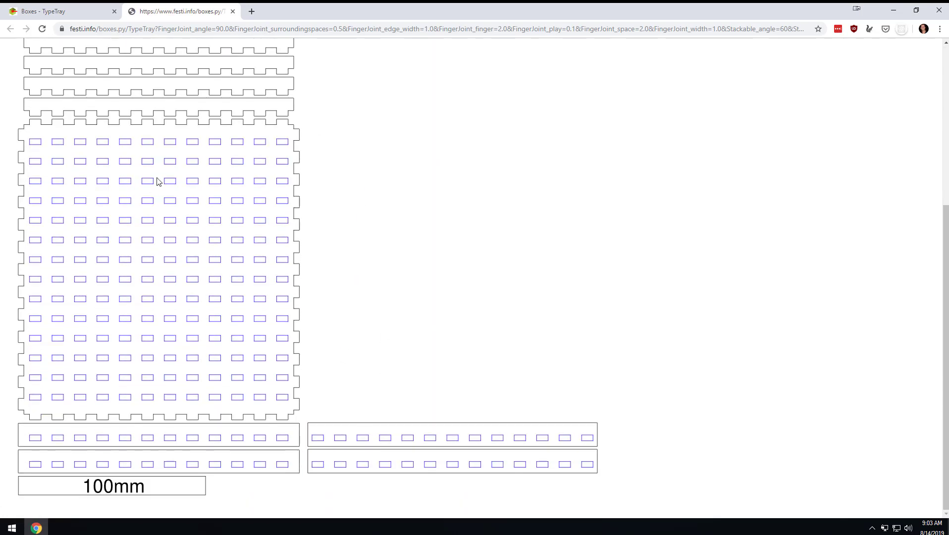
Step: Save the generated tray SVG as 'online demo' and close Chrome
{"action": "right_click", "coordinate": [178, 140]}
{"action": "left_click", "coordinate": [221, 193]}
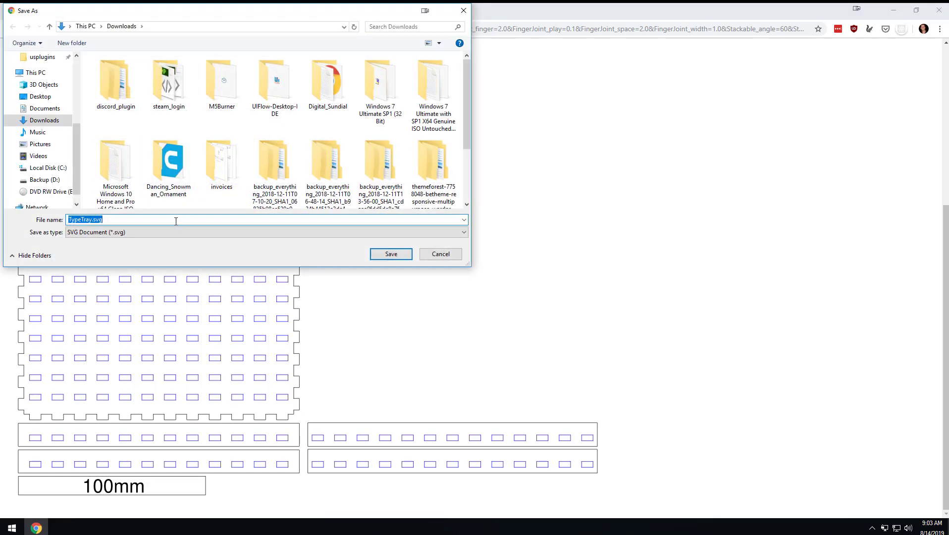
{"action": "type", "text": "online demo"}
{"action": "key", "text": "Return"}
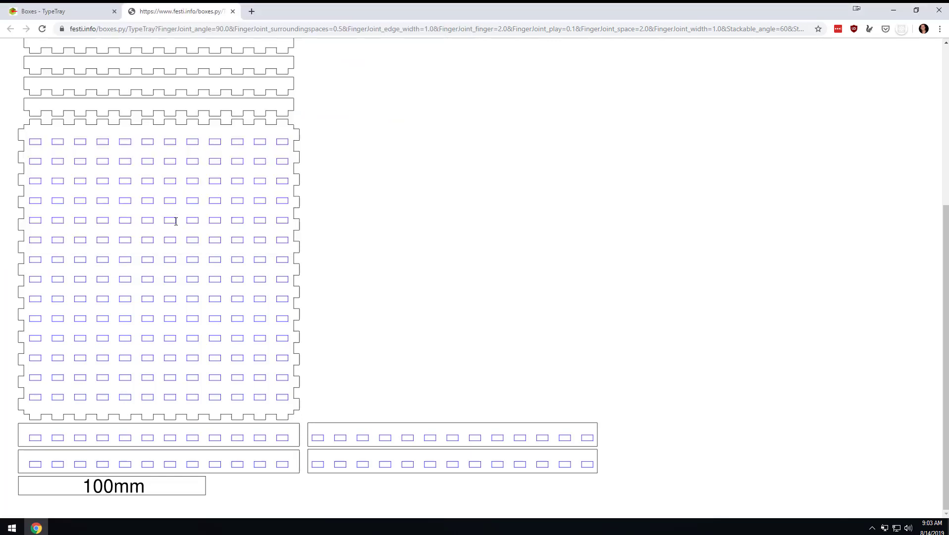
{"action": "left_click", "coordinate": [940, 11]}
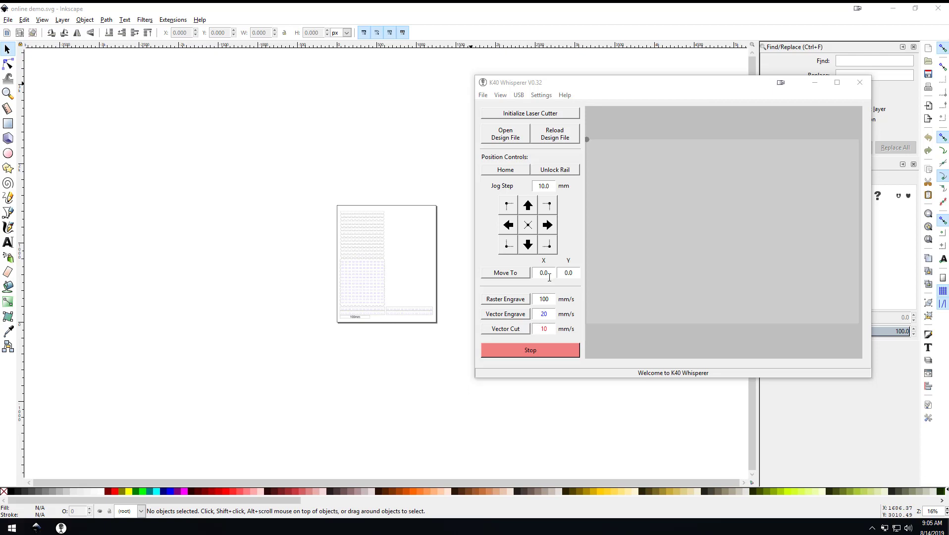
Step: Close K40 Whisperer and ungroup the 242-object tray layout into separate parts
{"action": "key", "text": "alt+F4"}
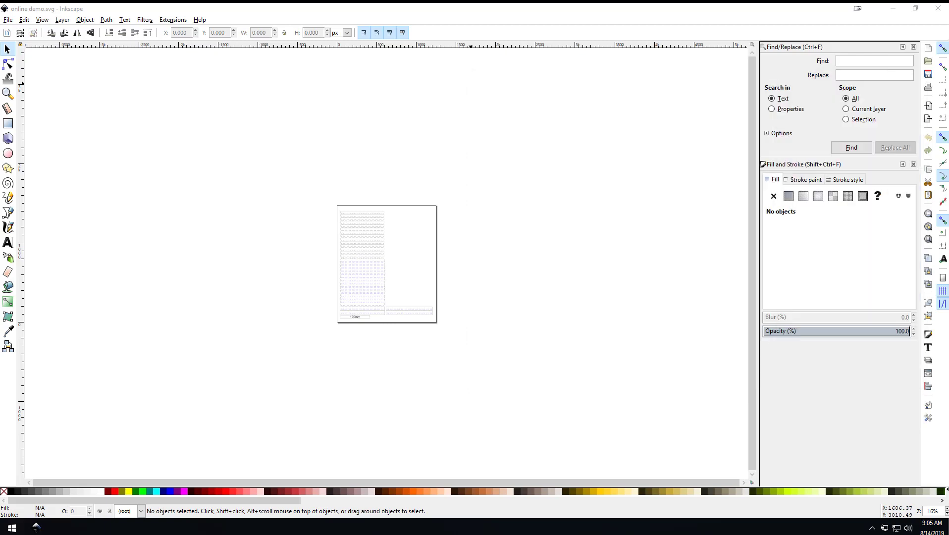
{"action": "scroll", "coordinate": [524, 260], "scroll_direction": "up", "scroll_amount": 3}
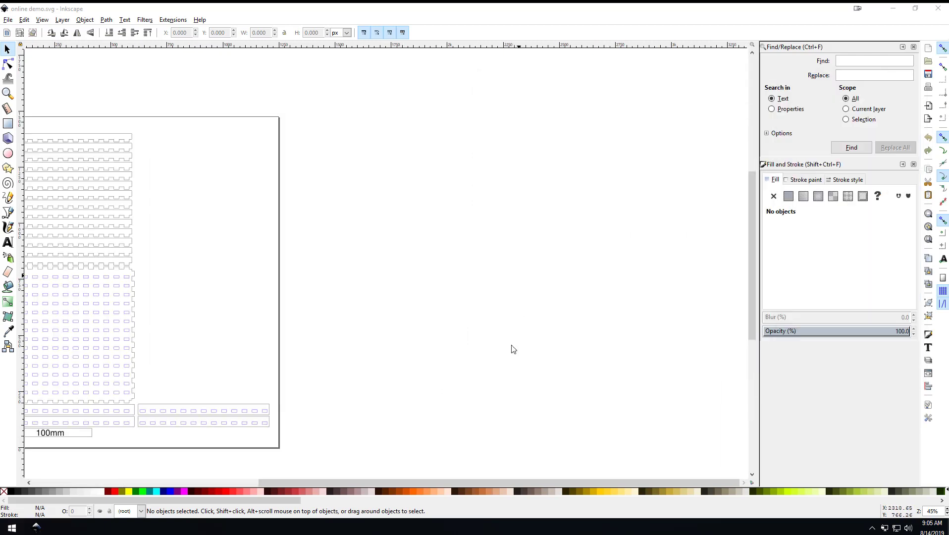
{"action": "left_click_drag", "start_coordinate": [436, 481], "coordinate": [280, 480]}
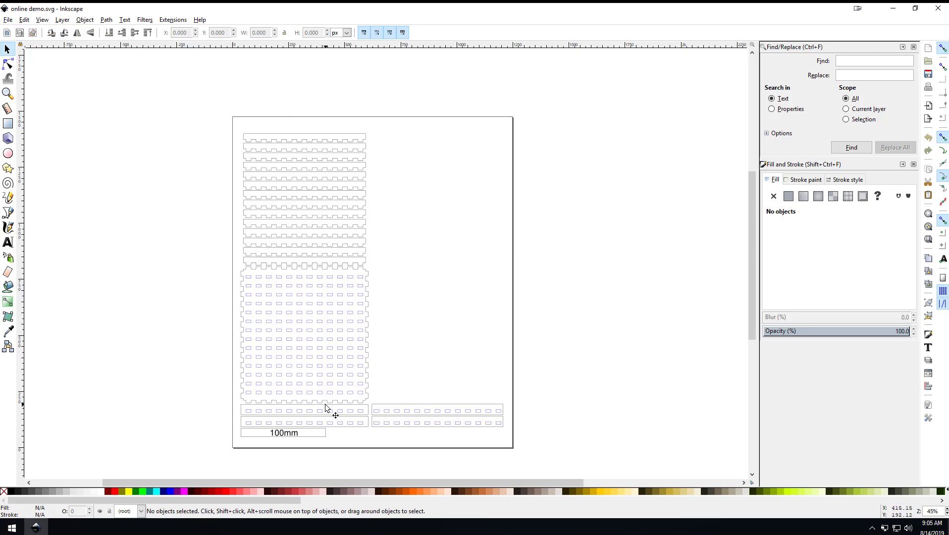
{"action": "left_click", "coordinate": [261, 430]}
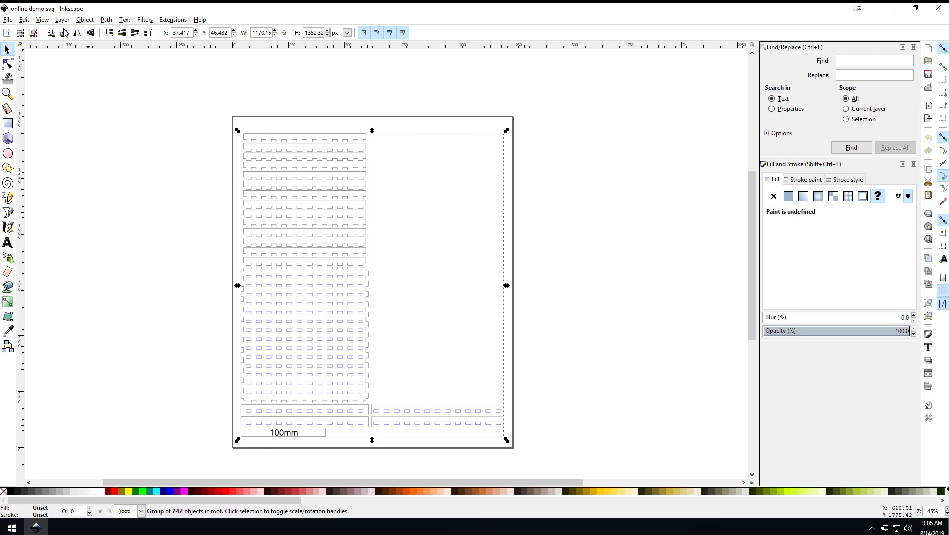
{"action": "left_click", "coordinate": [85, 20]}
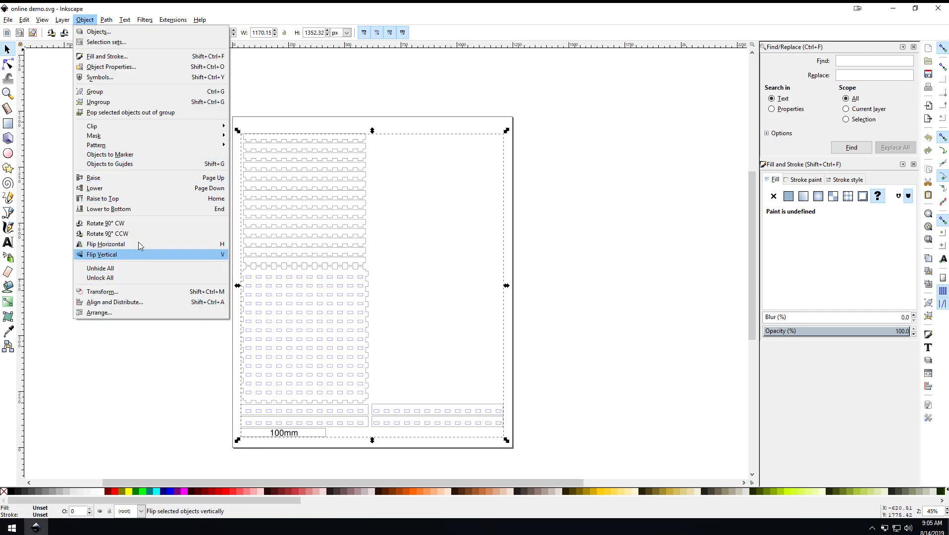
{"action": "left_click", "coordinate": [124, 102]}
{"action": "left_click", "coordinate": [653, 243]}
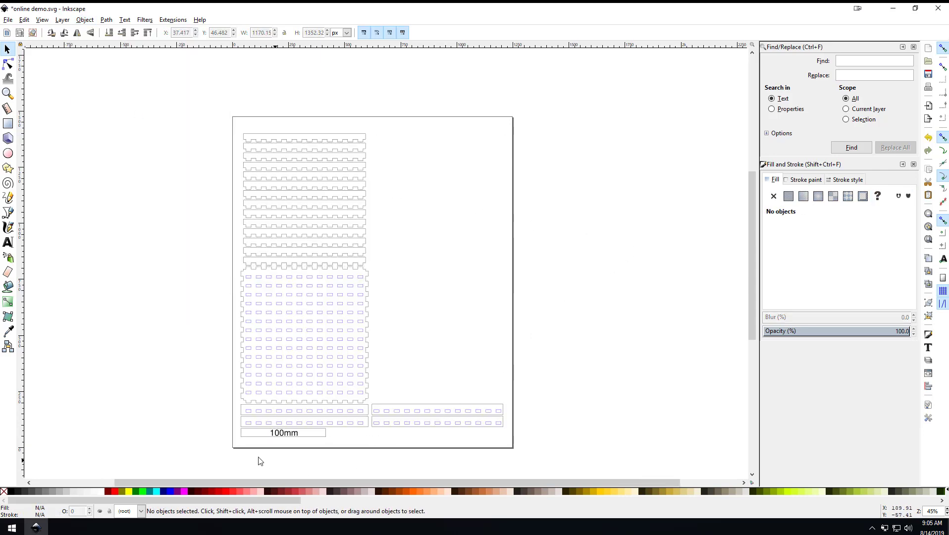
Step: Delete the 100mm reference label, its frame and the small leftover rectangle below the strips
{"action": "left_click", "coordinate": [293, 435]}
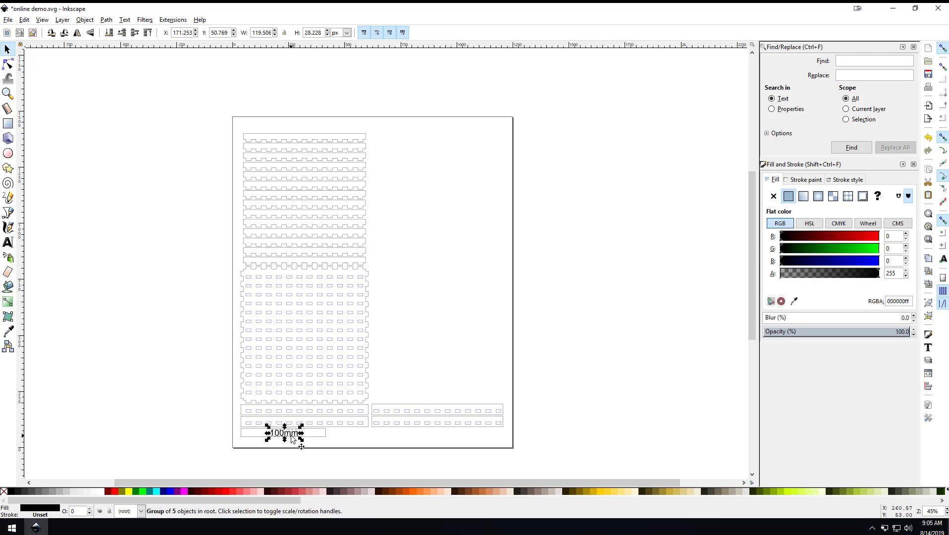
{"action": "key", "text": "Delete"}
{"action": "left_click", "coordinate": [311, 436]}
{"action": "key", "text": "Delete"}
{"action": "left_click", "coordinate": [286, 437]}
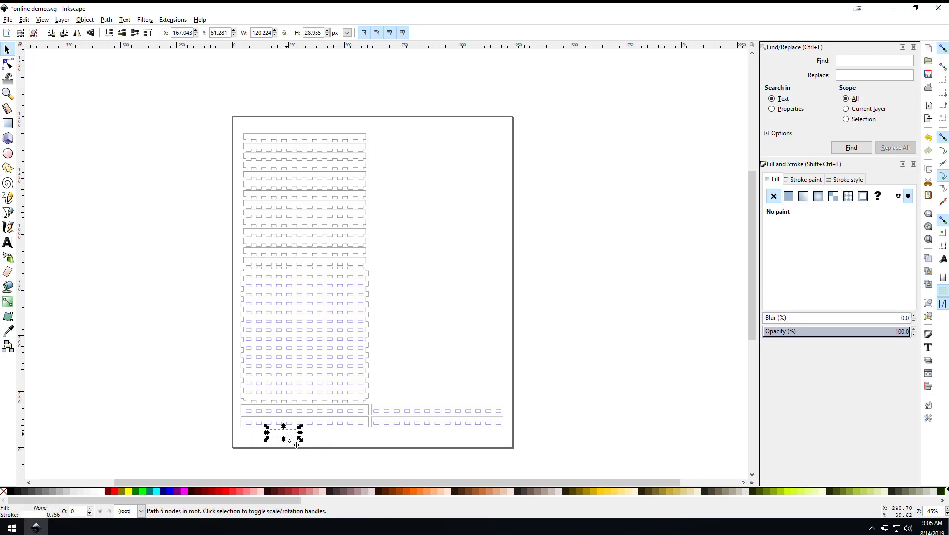
{"action": "key", "text": "Delete"}
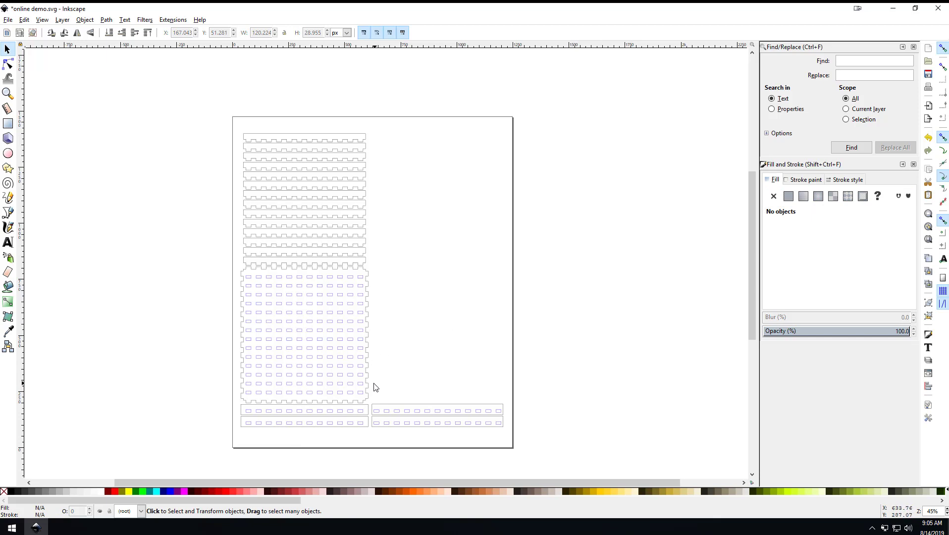
{"action": "mouse_move", "coordinate": [373, 384]}
{"action": "left_mouse_down"}
{"action": "mouse_move", "coordinate": [375, 443]}
{"action": "mouse_move", "coordinate": [506, 445]}
{"action": "left_mouse_up"}
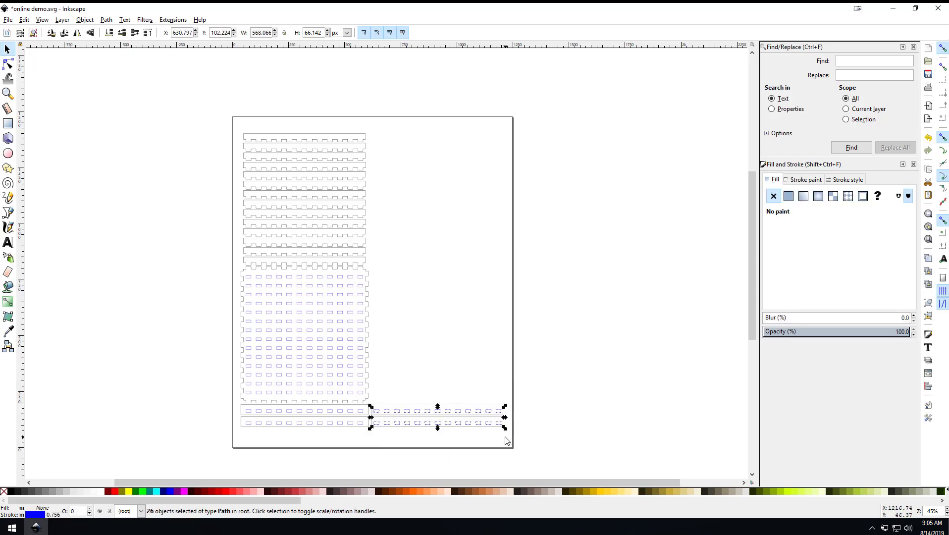
Step: Group the two right-hand bottom strips into one 28-object group
{"action": "left_click", "coordinate": [380, 386]}
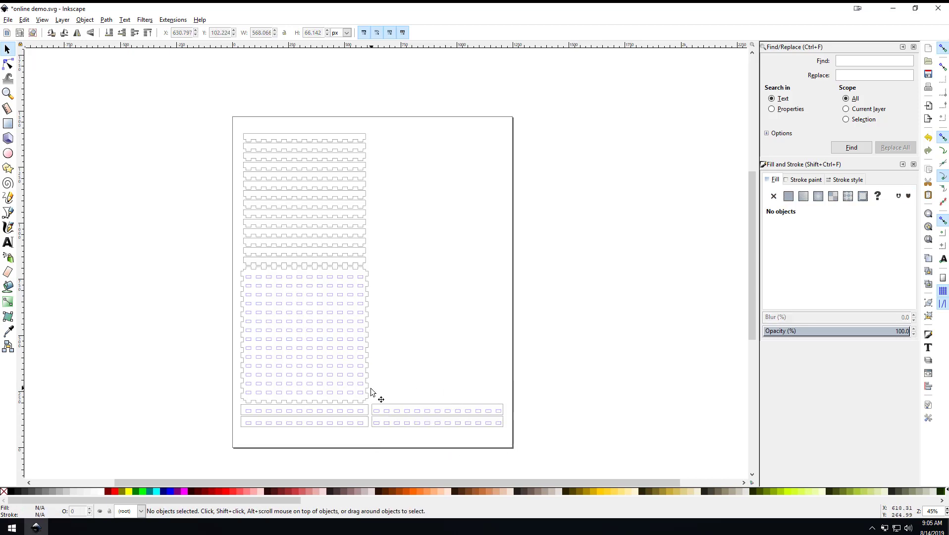
{"action": "mouse_move", "coordinate": [374, 394]}
{"action": "left_mouse_down"}
{"action": "mouse_move", "coordinate": [421, 419]}
{"action": "mouse_move", "coordinate": [379, 387]}
{"action": "left_mouse_up"}
{"action": "left_click", "coordinate": [423, 383]}
{"action": "mouse_move", "coordinate": [509, 384]}
{"action": "left_mouse_down"}
{"action": "mouse_move", "coordinate": [506, 452]}
{"action": "mouse_move", "coordinate": [370, 439]}
{"action": "left_mouse_up"}
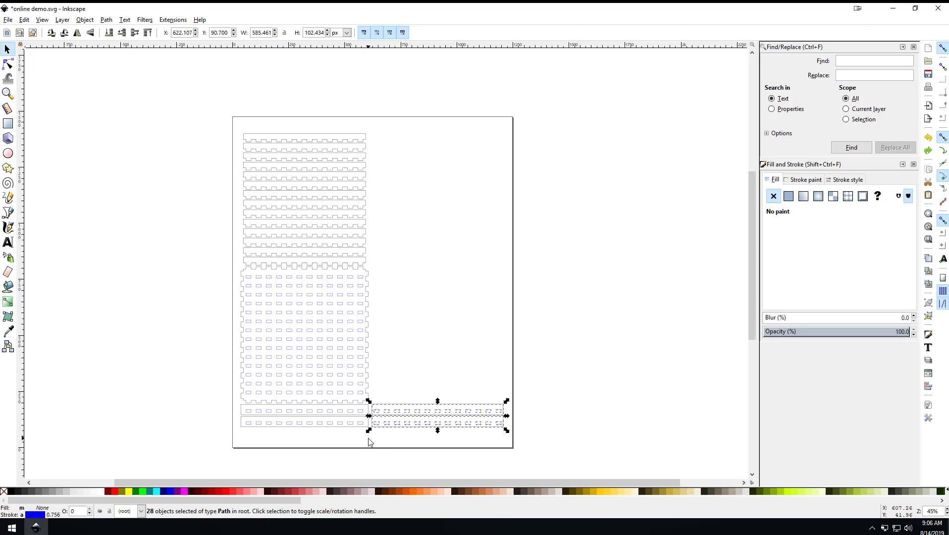
{"action": "left_click", "coordinate": [85, 19]}
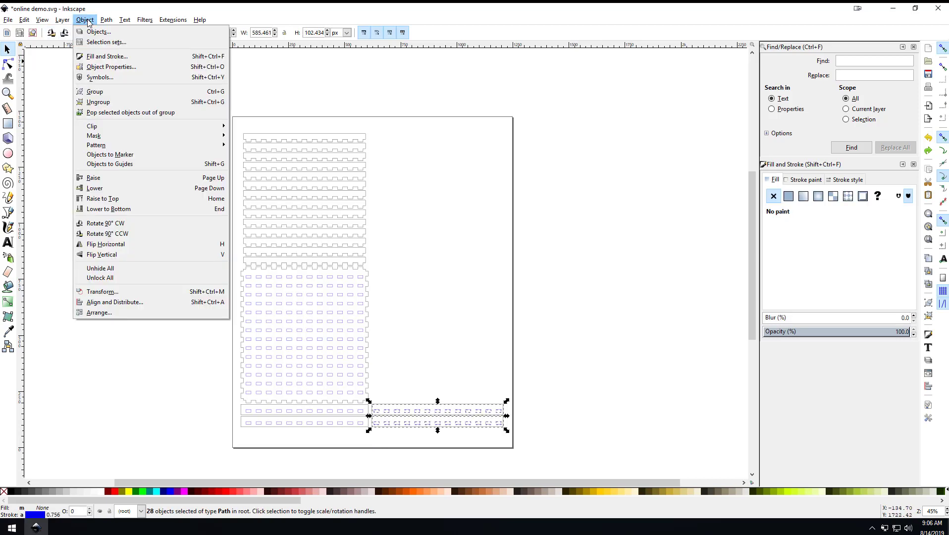
{"action": "left_click", "coordinate": [94, 101]}
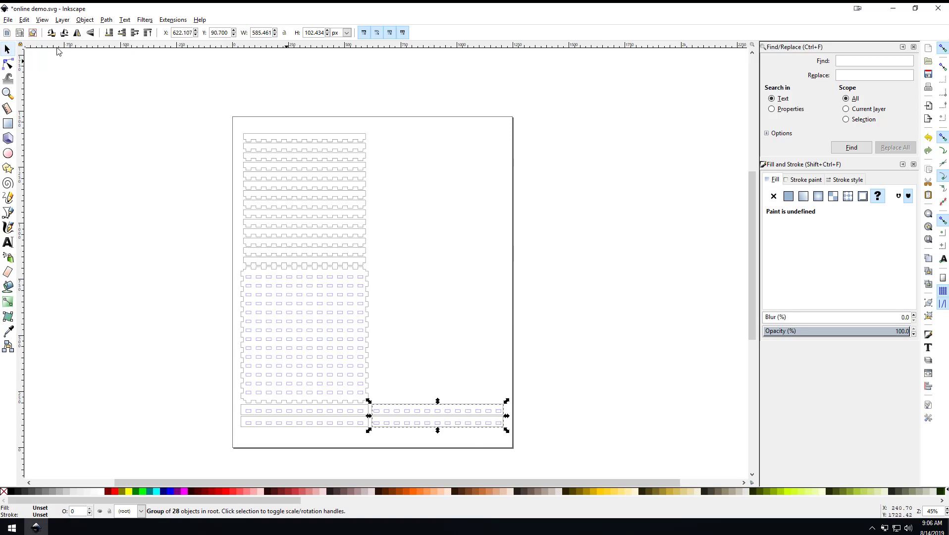
Step: Rotate the strip group 90° clockwise and move it beside the upper grid
{"action": "left_click", "coordinate": [85, 19]}
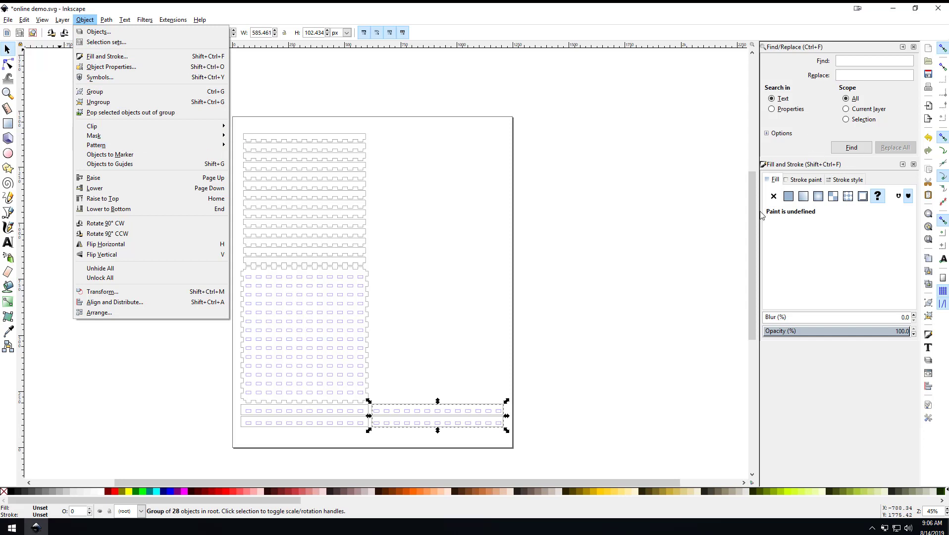
{"action": "left_click", "coordinate": [423, 424]}
{"action": "right_click", "coordinate": [424, 422]}
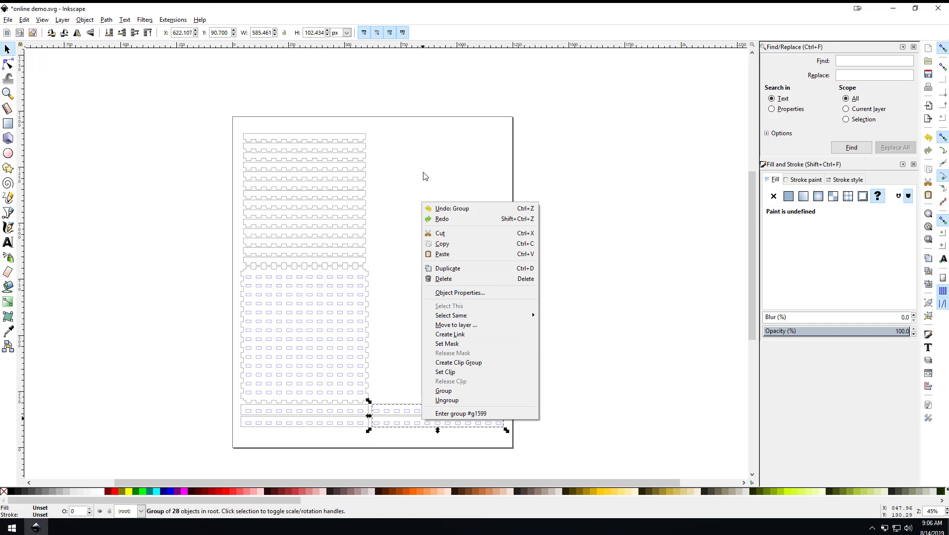
{"action": "key", "text": "Escape"}
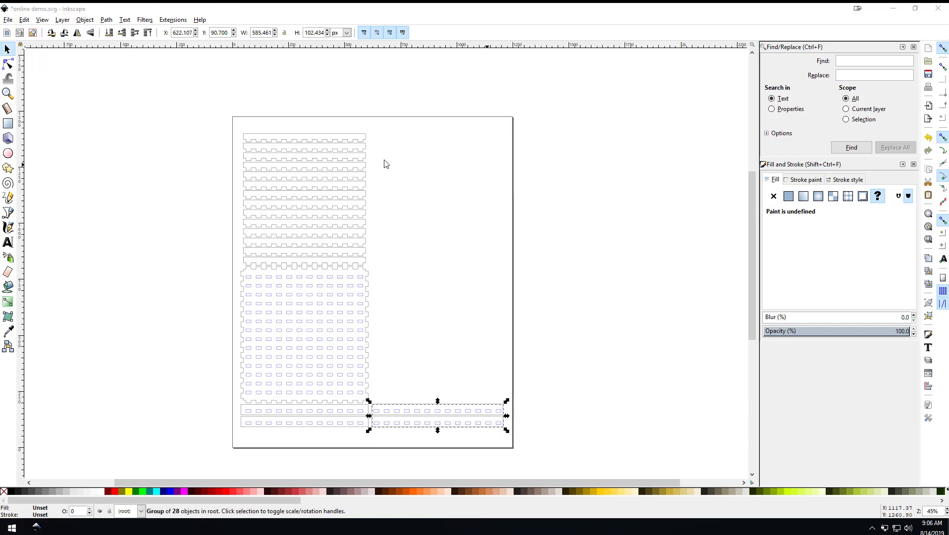
{"action": "left_click", "coordinate": [86, 20]}
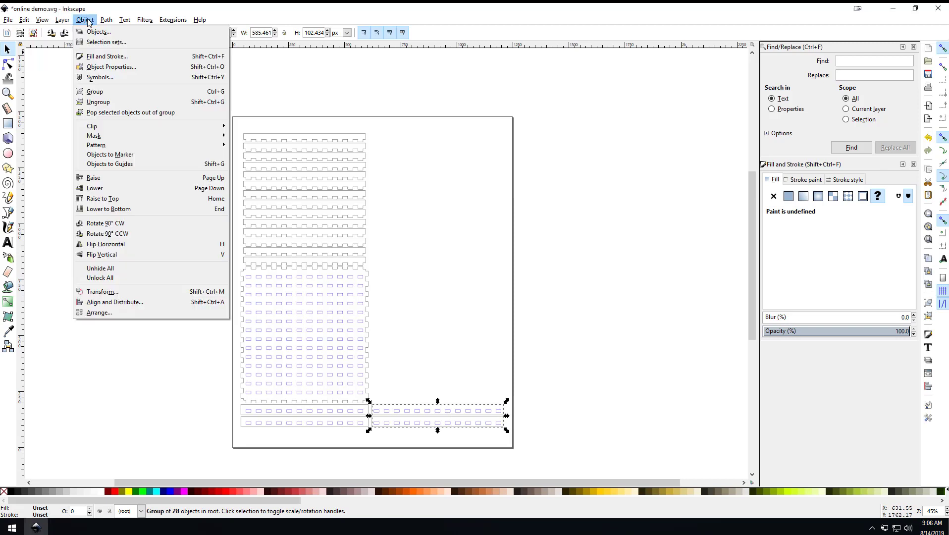
{"action": "left_click", "coordinate": [131, 226]}
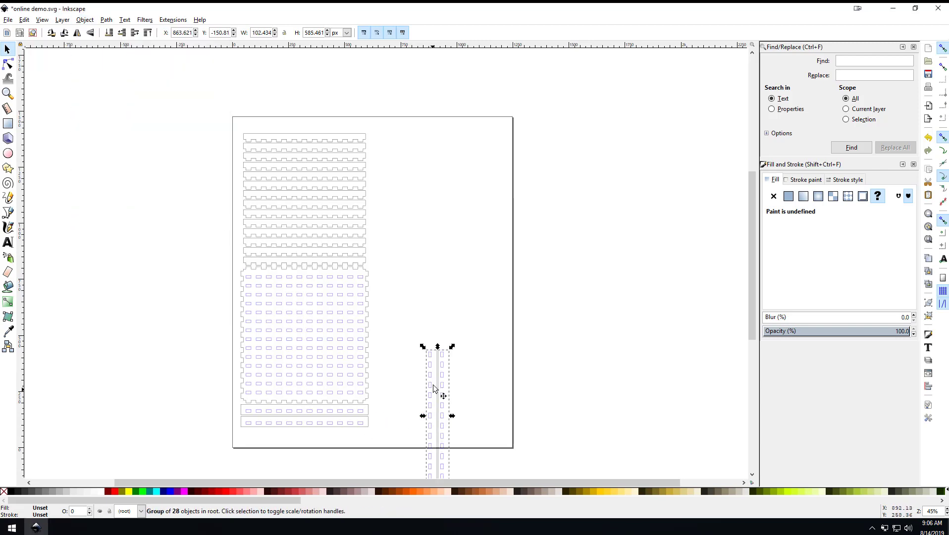
{"action": "left_click_drag", "start_coordinate": [431, 384], "coordinate": [382, 174]}
{"action": "left_click", "coordinate": [379, 355]}
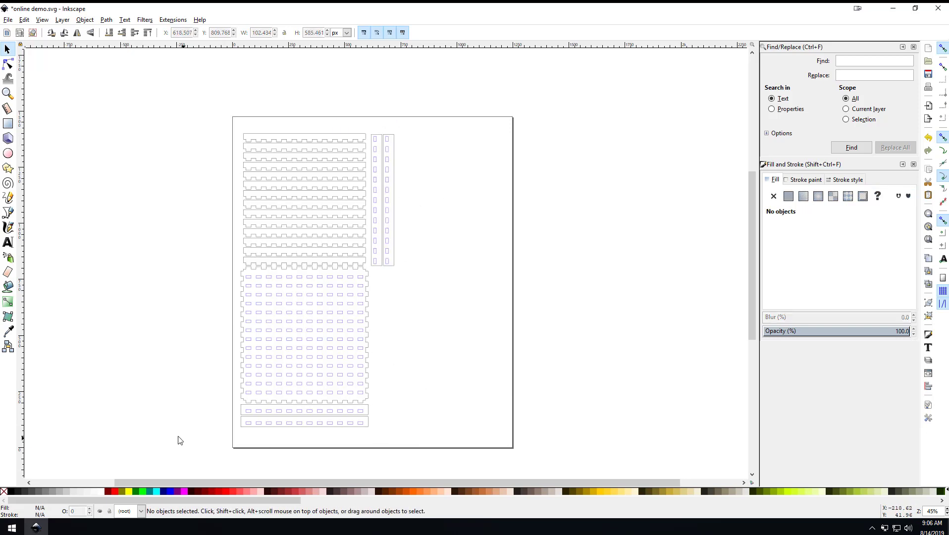
Step: Group the two bottom-left strips into one 27-object group
{"action": "left_click_drag", "start_coordinate": [225, 404], "coordinate": [440, 447]}
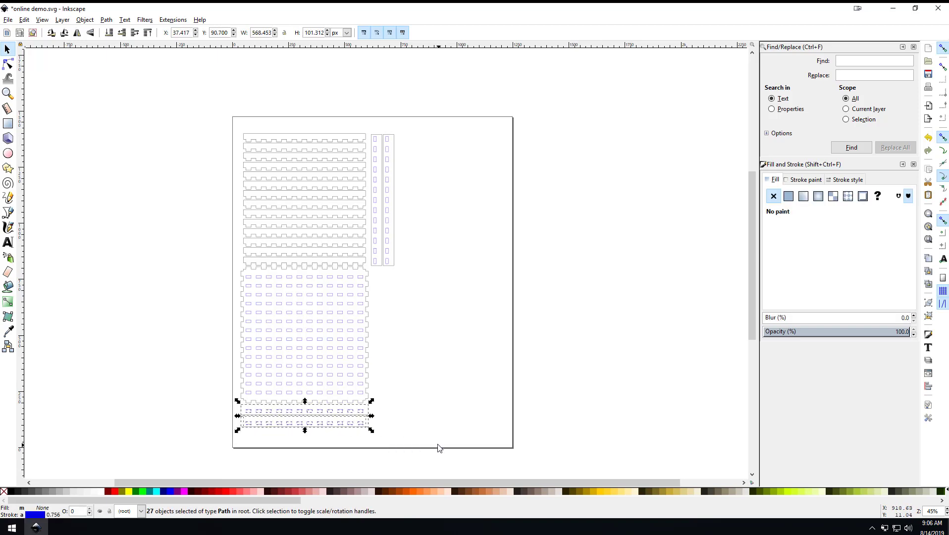
{"action": "left_click", "coordinate": [83, 20]}
{"action": "left_click", "coordinate": [93, 93]}
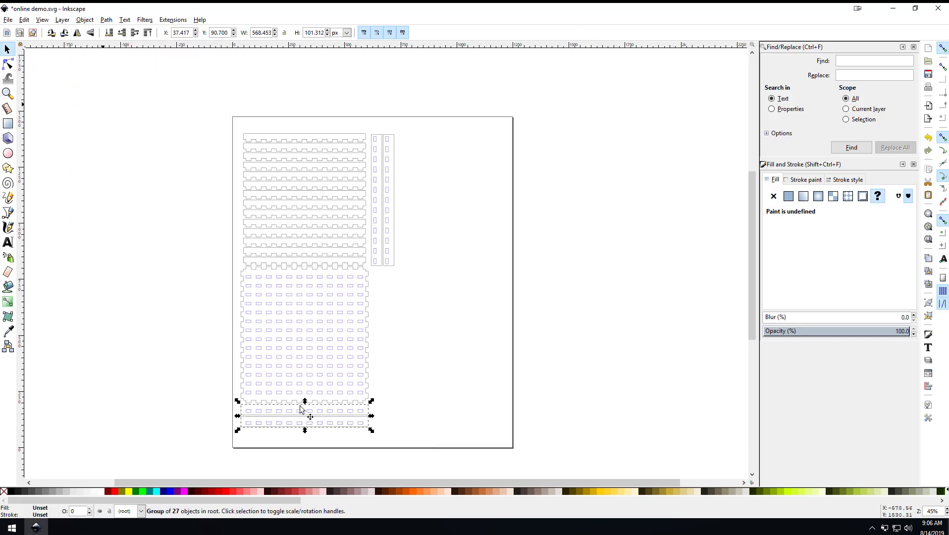
{"action": "right_click", "coordinate": [325, 420]}
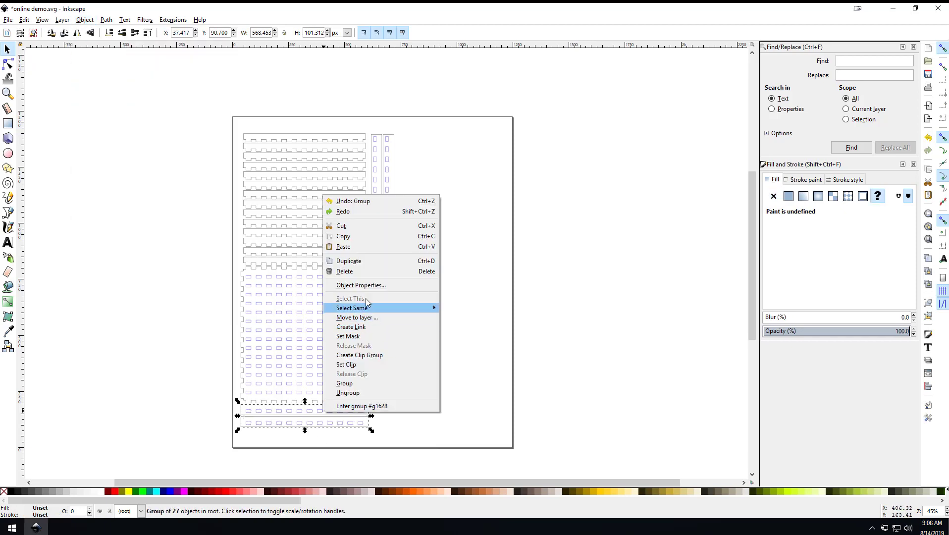
{"action": "left_click", "coordinate": [85, 21]}
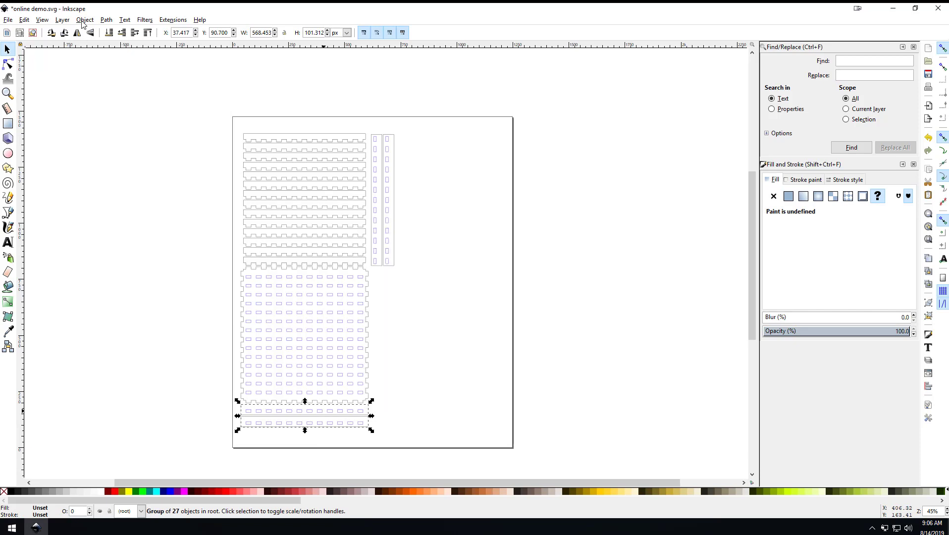
Step: Rotate the 27-object group 90° clockwise and place it beside the lower grid, under the first pair
{"action": "left_click", "coordinate": [85, 20]}
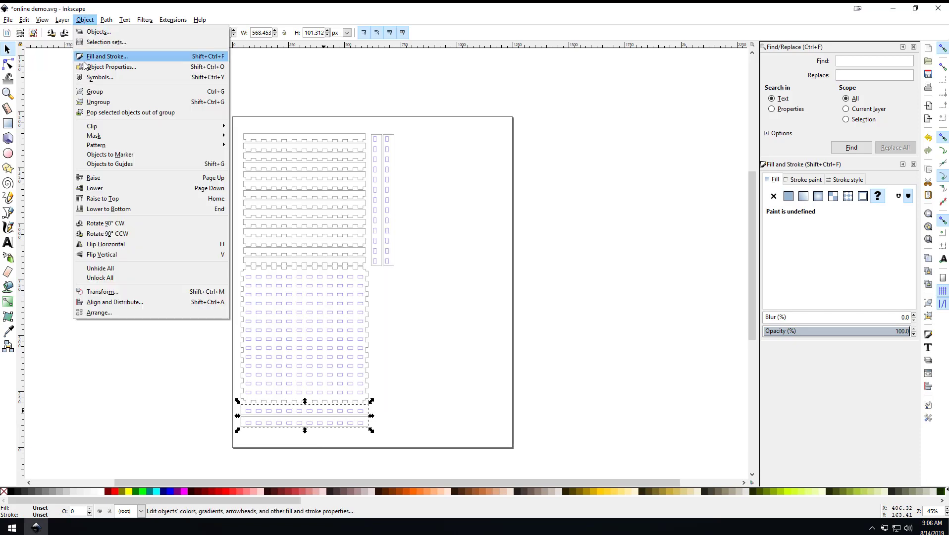
{"action": "left_click", "coordinate": [105, 223]}
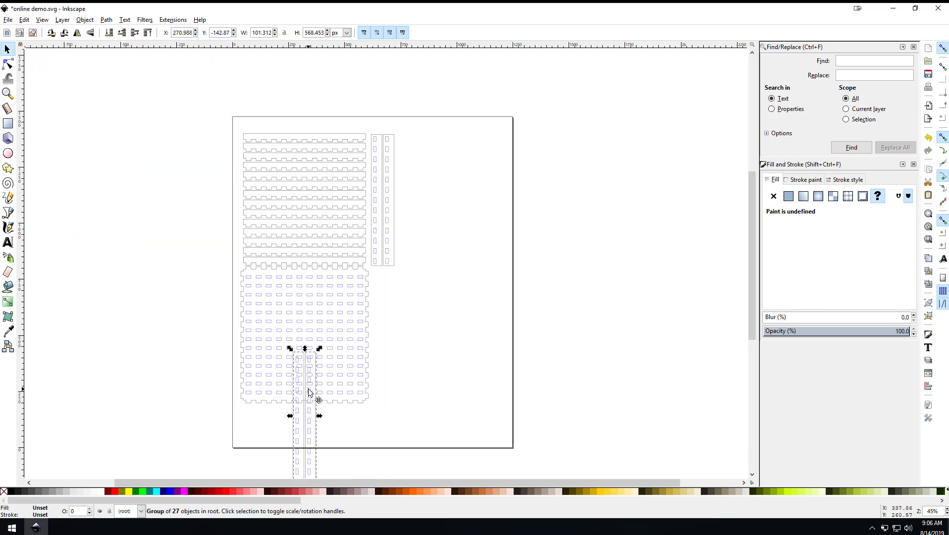
{"action": "left_click_drag", "start_coordinate": [320, 393], "coordinate": [397, 325]}
{"action": "key", "text": "ctrl+z"}
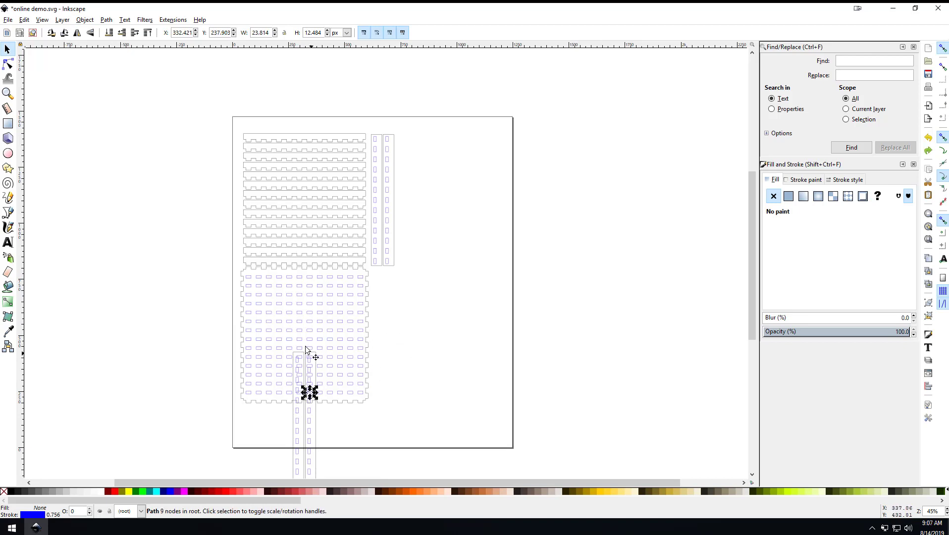
{"action": "key", "text": "ctrl+z"}
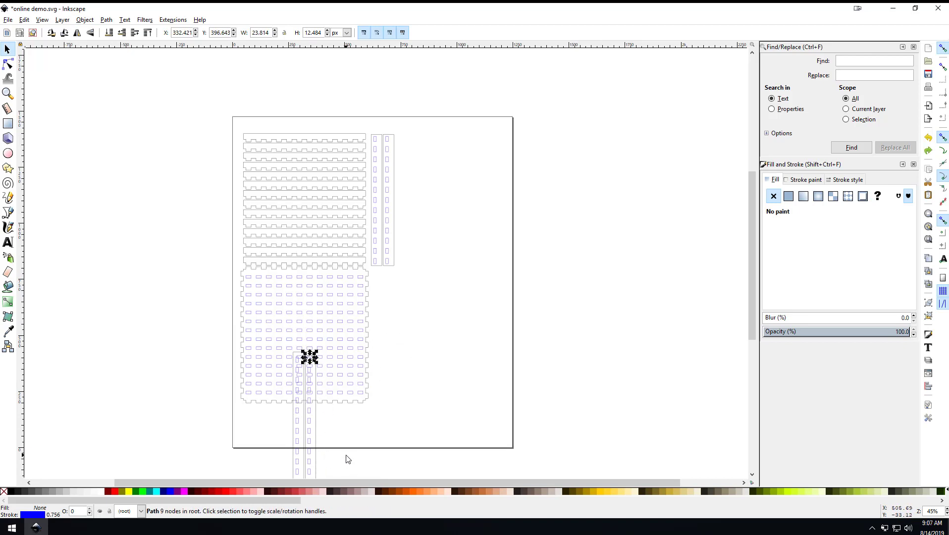
{"action": "key", "text": "ctrl+z"}
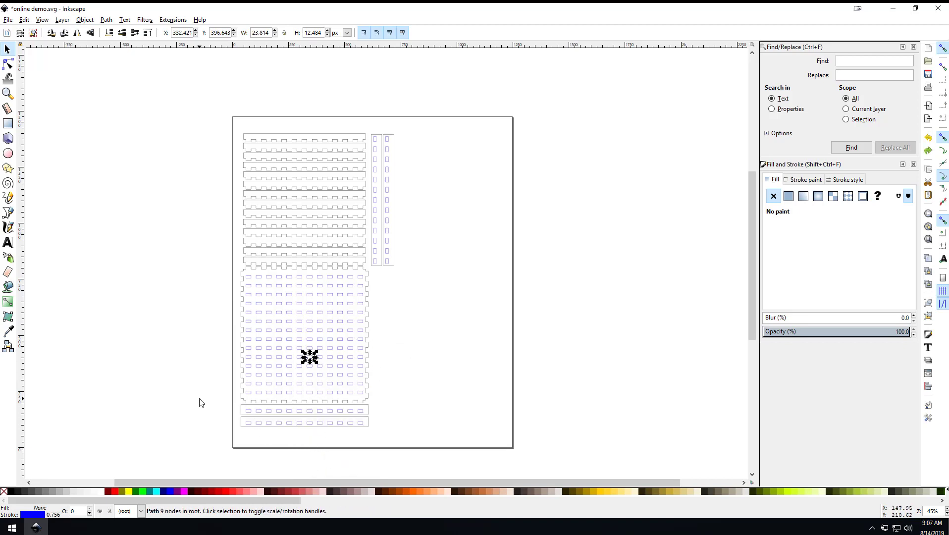
{"action": "left_click", "coordinate": [222, 411]}
{"action": "left_click", "coordinate": [248, 418]}
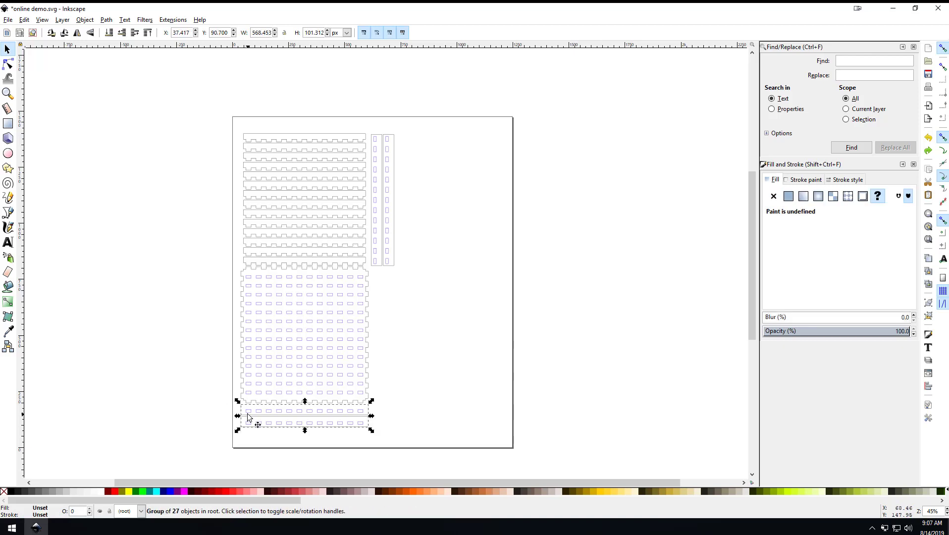
{"action": "left_click_drag", "start_coordinate": [256, 421], "coordinate": [397, 393]}
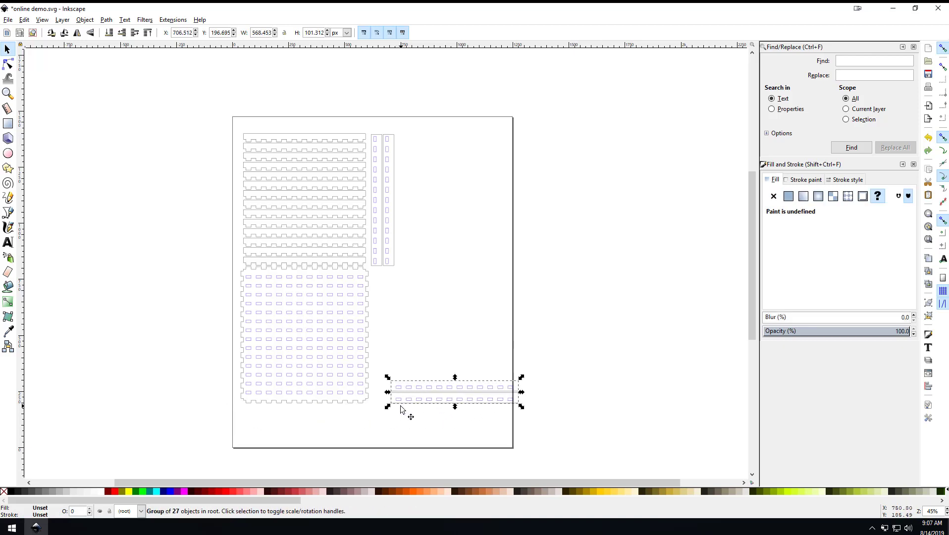
{"action": "left_click", "coordinate": [85, 20]}
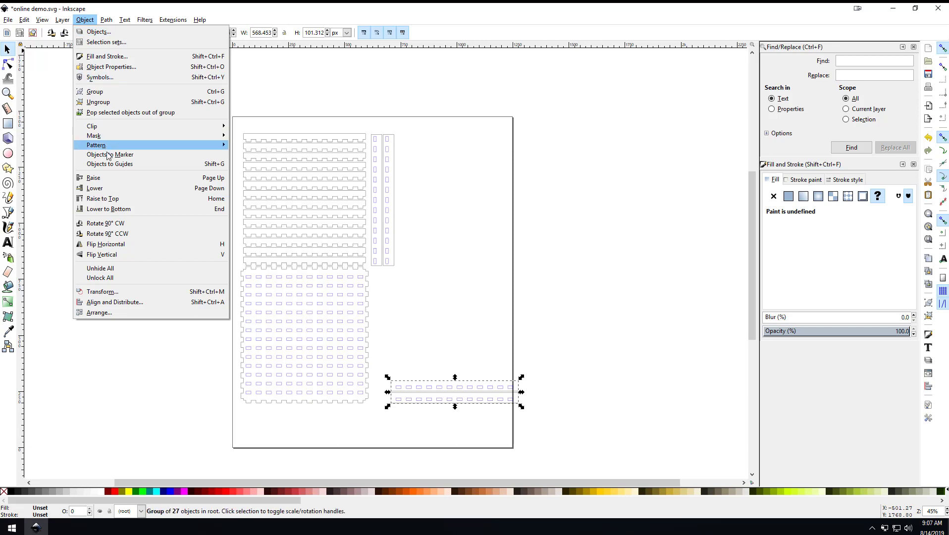
{"action": "left_click", "coordinate": [108, 228]}
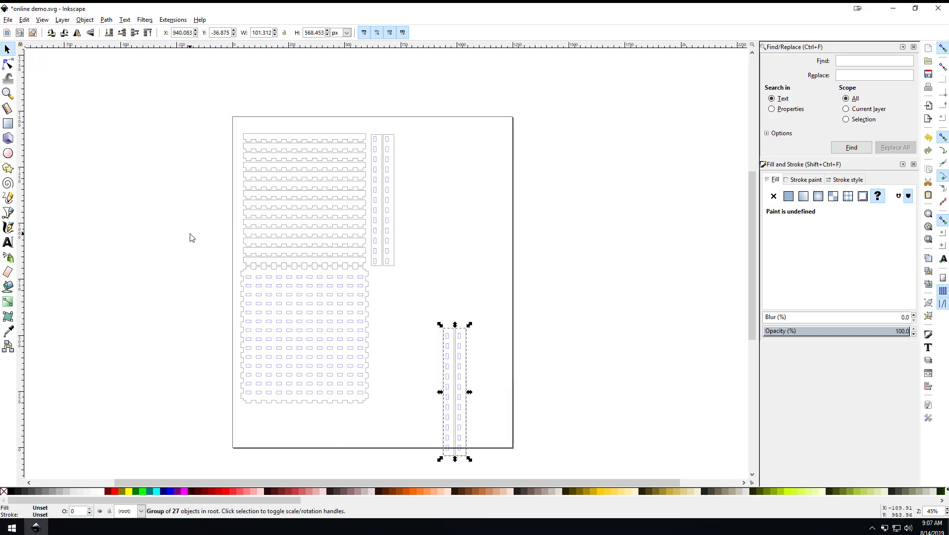
{"action": "left_click_drag", "start_coordinate": [446, 369], "coordinate": [372, 310]}
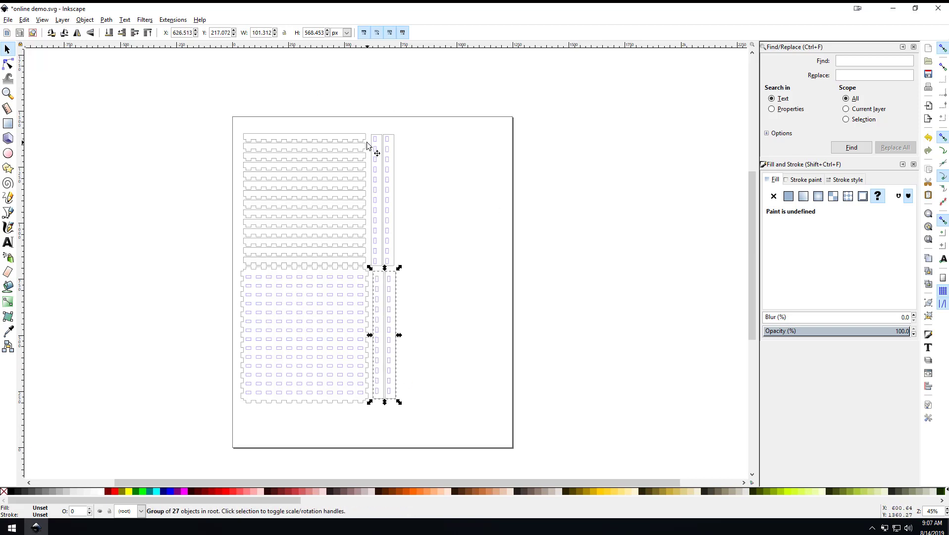
Step: Remove the fill from all parts and give them a flat magenta stroke (255,0,255)
{"action": "left_click", "coordinate": [418, 163]}
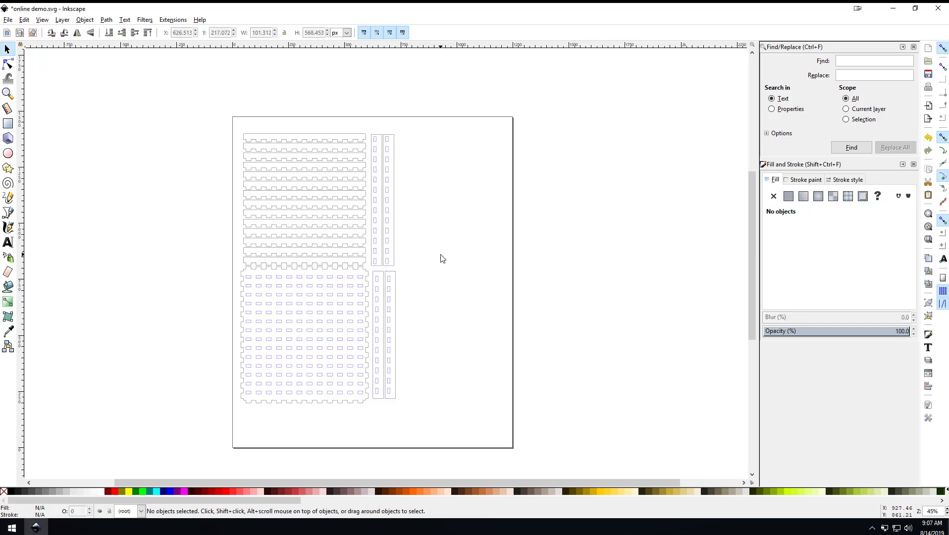
{"action": "key", "text": "ctrl+a"}
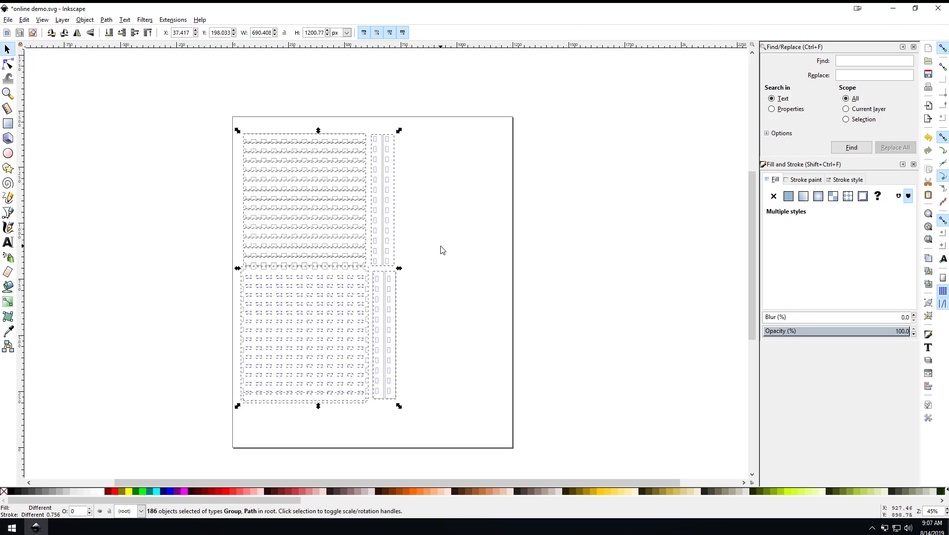
{"action": "left_click", "coordinate": [774, 198]}
{"action": "left_click", "coordinate": [792, 181]}
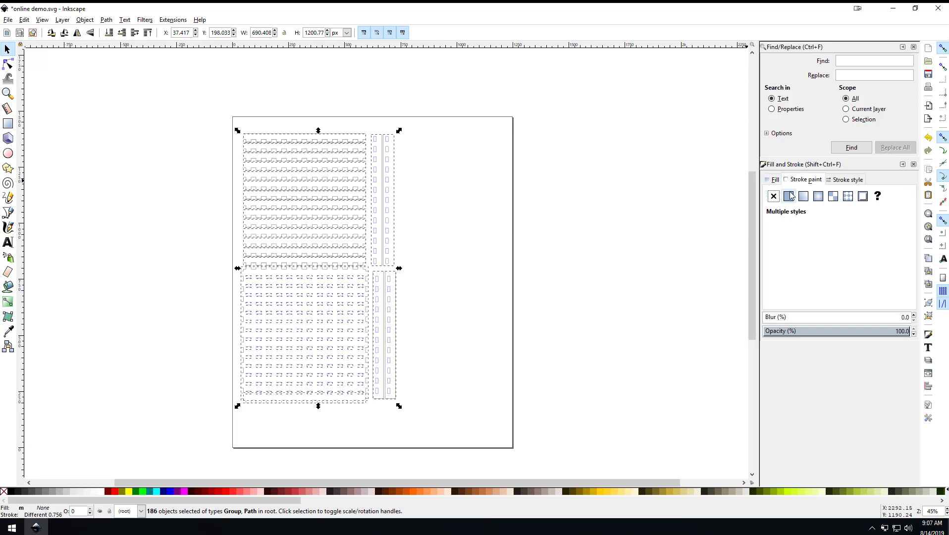
{"action": "left_click", "coordinate": [789, 197]}
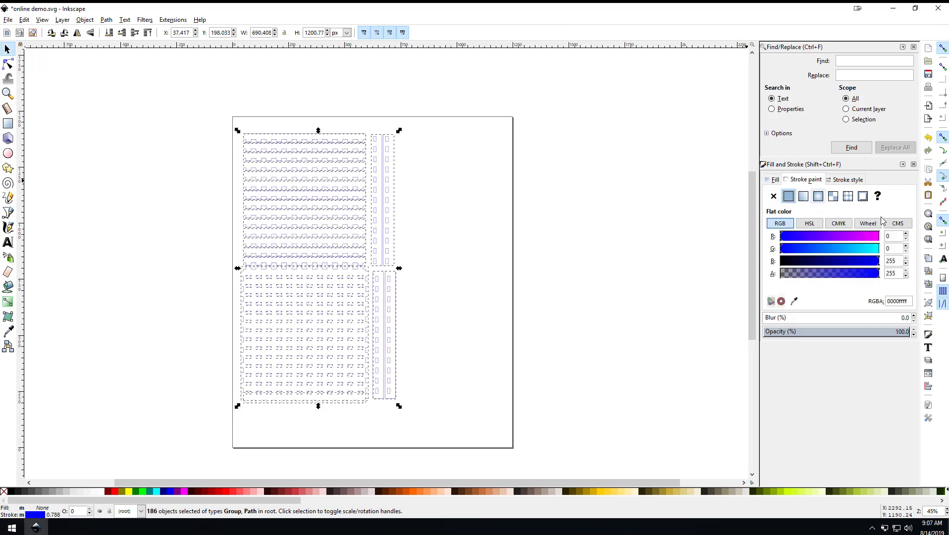
{"action": "left_click", "coordinate": [895, 237]}
{"action": "left_click", "coordinate": [614, 341]}
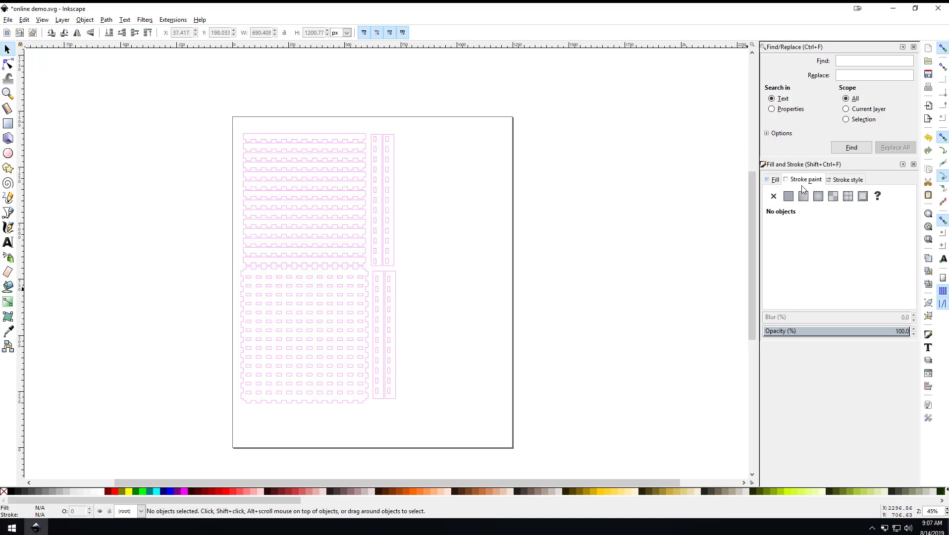
Step: Set the stroke width of all parts to 1 mm
{"action": "left_click_drag", "start_coordinate": [226, 123], "coordinate": [584, 111]}
{"action": "scroll", "coordinate": [741, 361], "scroll_direction": "down", "scroll_amount": 1}
{"action": "scroll", "coordinate": [743, 242], "scroll_direction": "up", "scroll_amount": 10}
{"action": "left_click", "coordinate": [845, 182]}
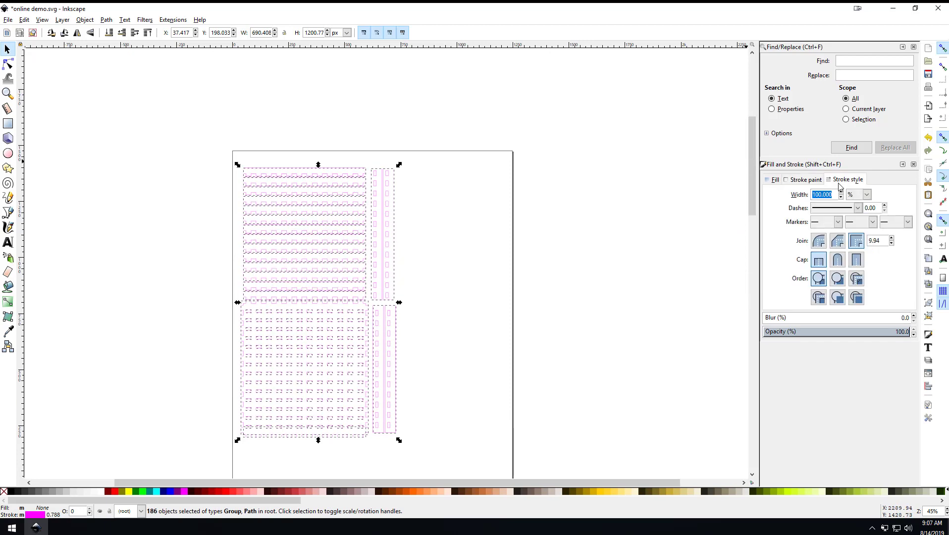
{"action": "left_click", "coordinate": [866, 195]}
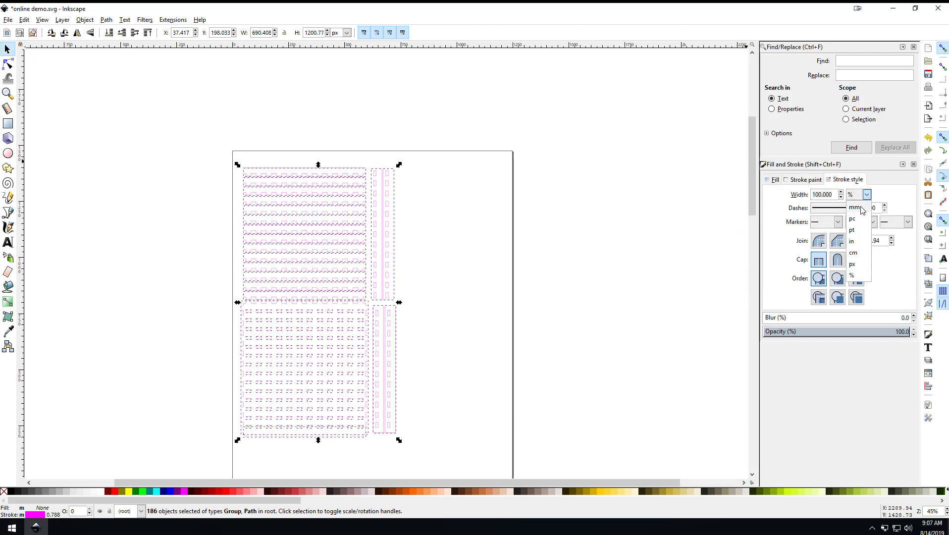
{"action": "left_click", "coordinate": [854, 208]}
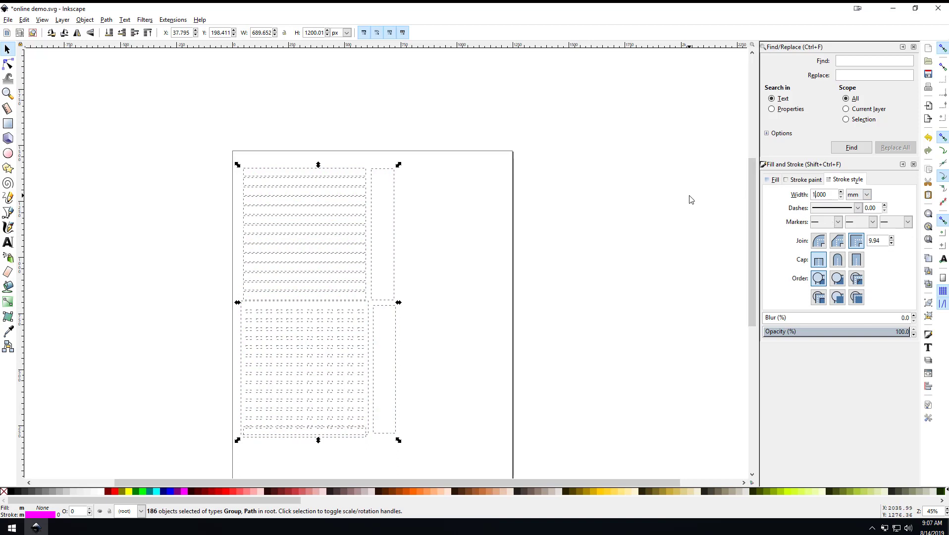
{"action": "left_click", "coordinate": [589, 207]}
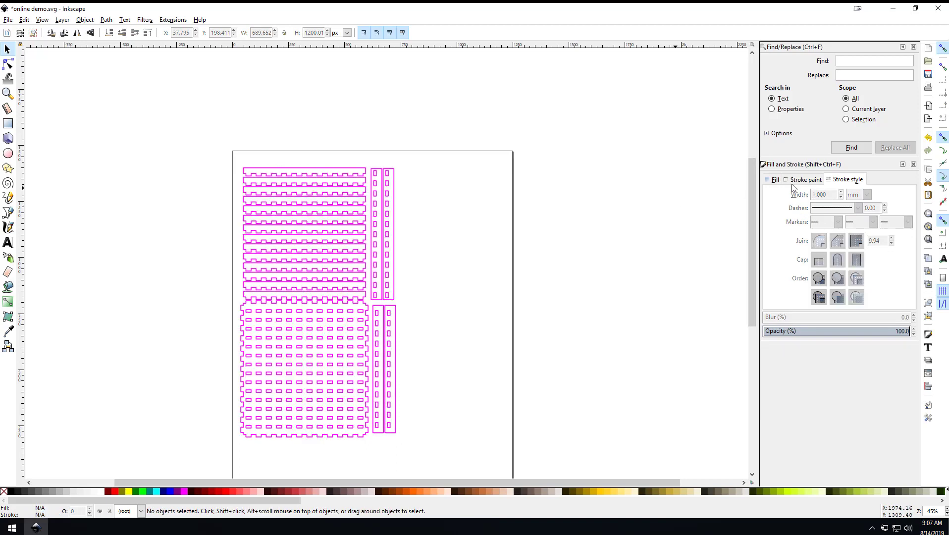
{"action": "left_click", "coordinate": [773, 180]}
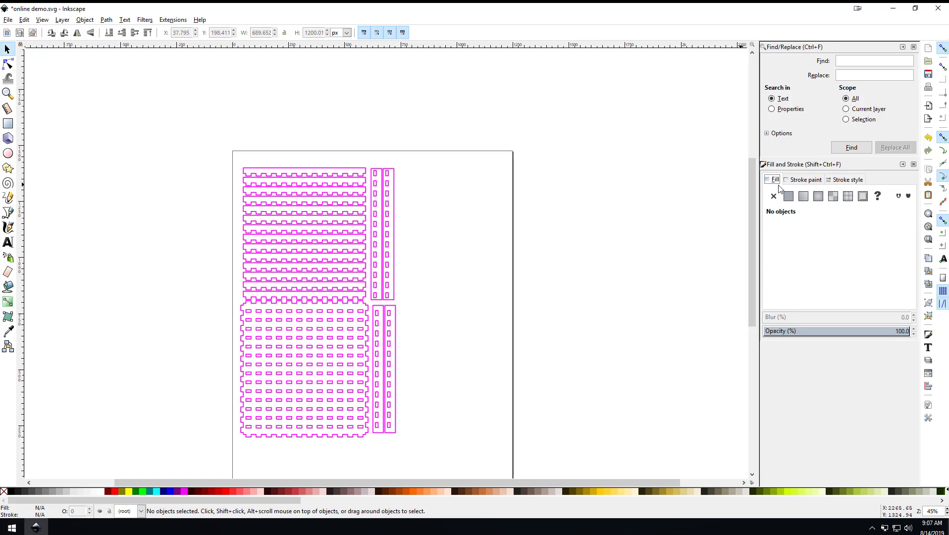
Step: Set the stroke colour's blue channel to 0 on all parts, making the outlines red
{"action": "left_click", "coordinate": [795, 182]}
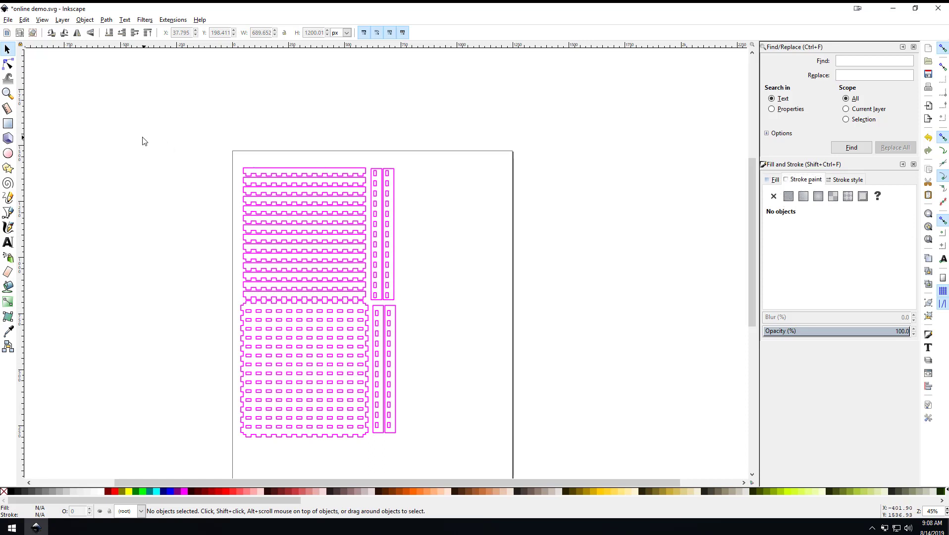
{"action": "mouse_move", "coordinate": [141, 137]}
{"action": "left_mouse_down"}
{"action": "mouse_move", "coordinate": [466, 412]}
{"action": "mouse_move", "coordinate": [481, 395]}
{"action": "left_mouse_up"}
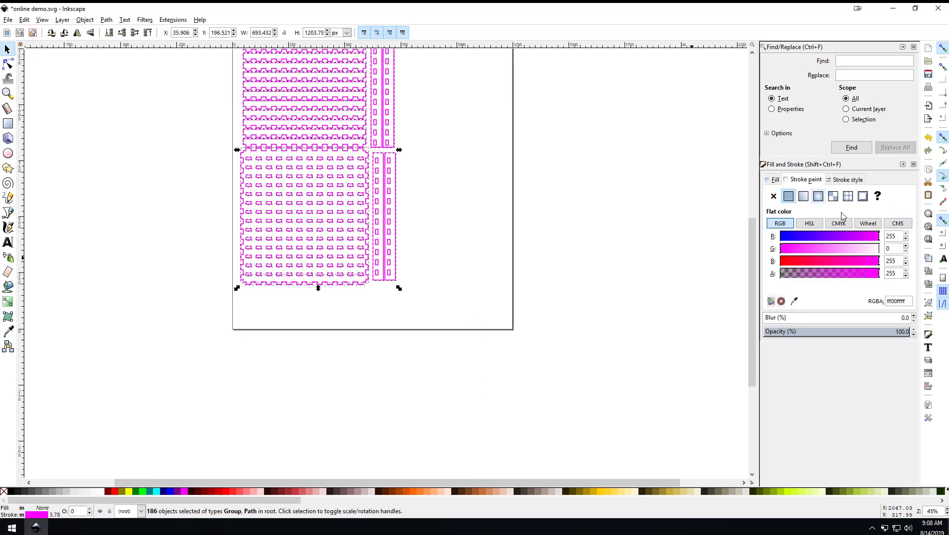
{"action": "double_click", "coordinate": [898, 236]}
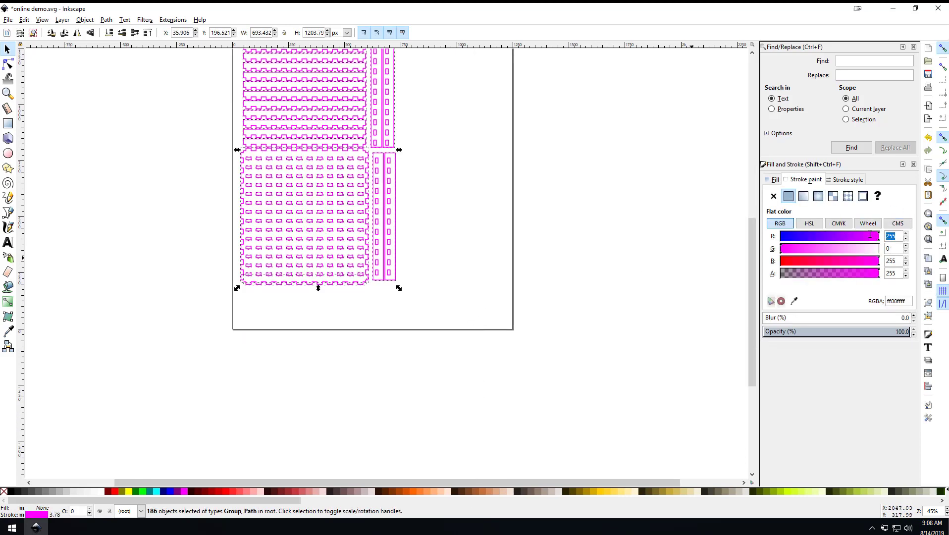
{"action": "double_click", "coordinate": [901, 260]}
{"action": "type", "text": "0"}
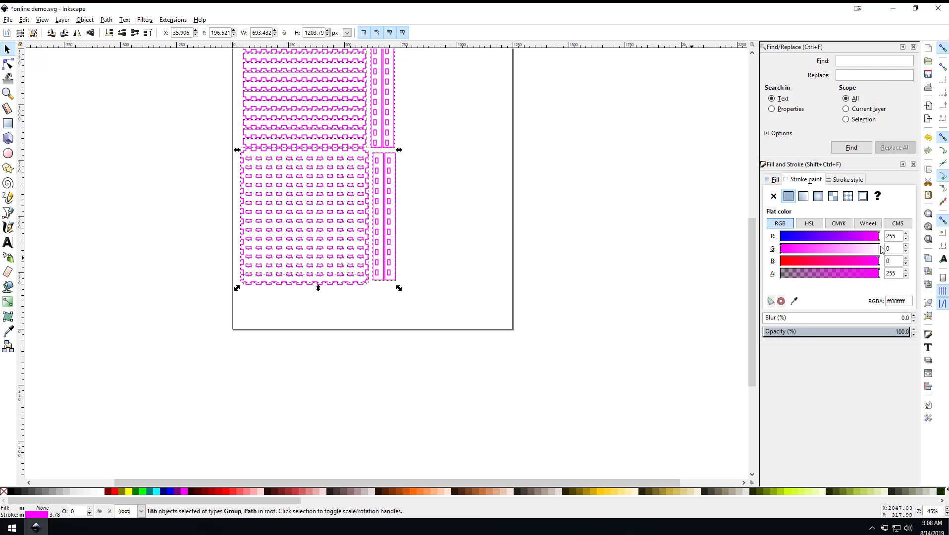
{"action": "left_click", "coordinate": [608, 200]}
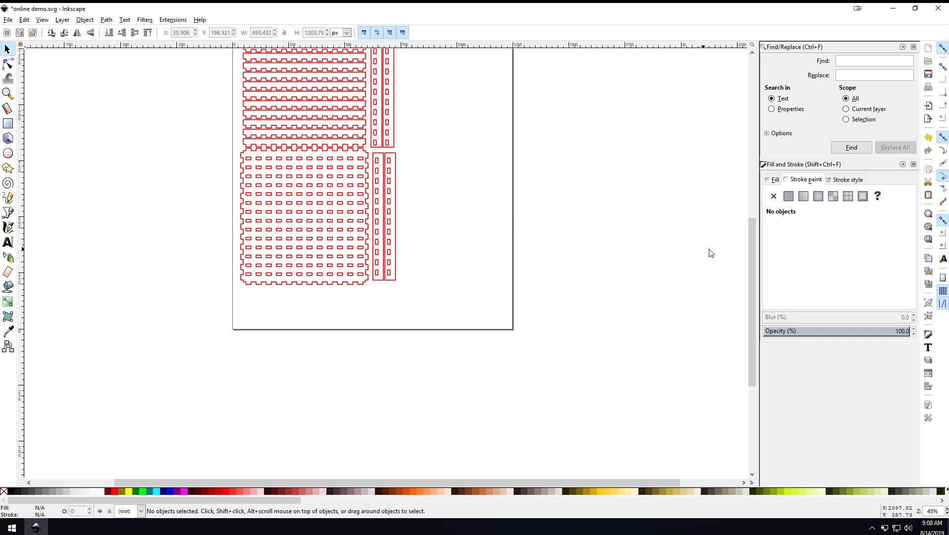
Step: Select the lower grid piece and its two strips, drag them down, and cut them from the document
{"action": "scroll", "coordinate": [753, 246], "scroll_direction": "up", "scroll_amount": 5}
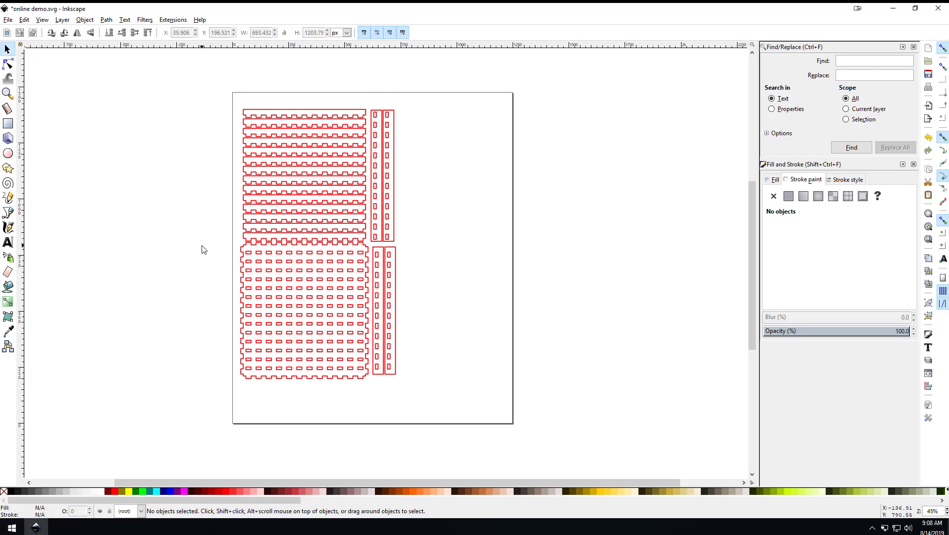
{"action": "mouse_move", "coordinate": [202, 243]}
{"action": "left_mouse_down"}
{"action": "mouse_move", "coordinate": [393, 267]}
{"action": "mouse_move", "coordinate": [477, 361]}
{"action": "mouse_move", "coordinate": [484, 400]}
{"action": "mouse_move", "coordinate": [473, 386]}
{"action": "left_mouse_up"}
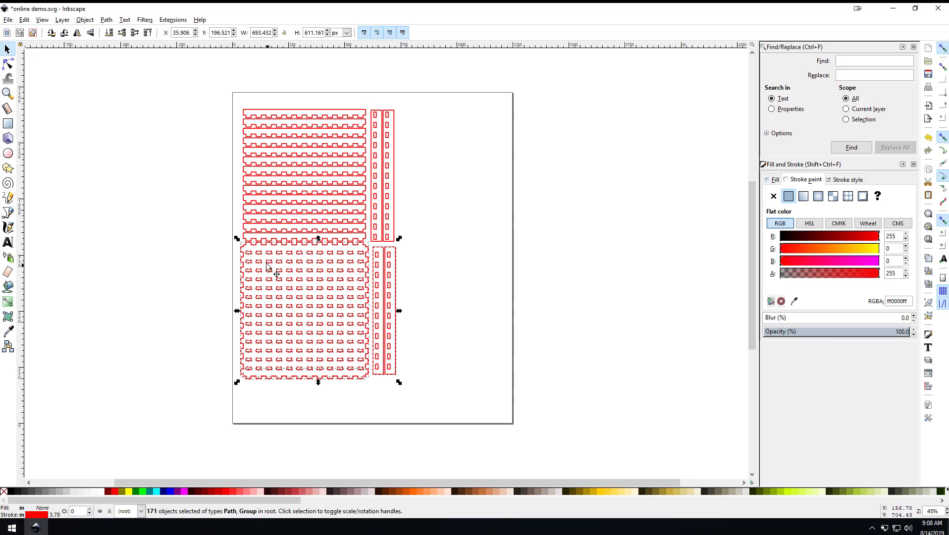
{"action": "left_click_drag", "start_coordinate": [265, 263], "coordinate": [327, 313]}
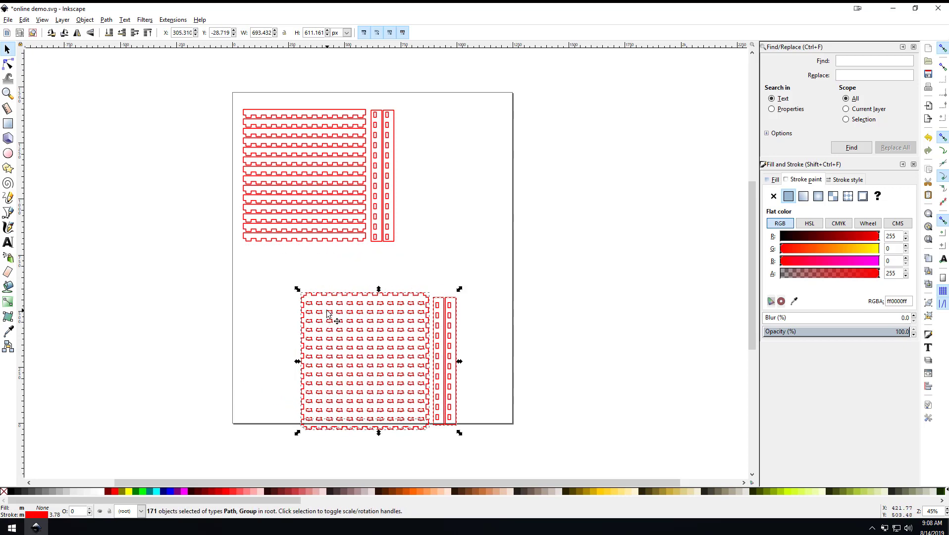
{"action": "key", "text": "ctrl"}
{"action": "key", "text": "ctrl+x"}
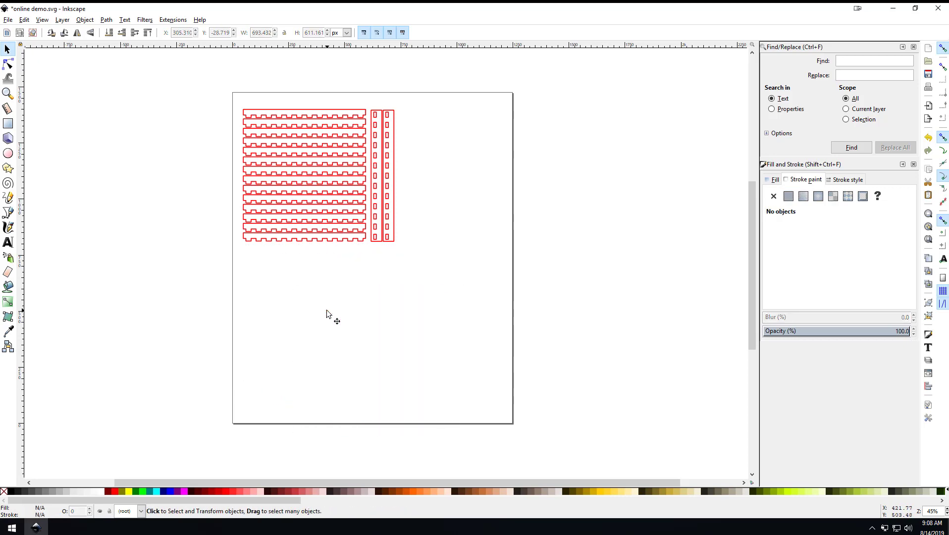
{"action": "left_click", "coordinate": [6, 22]}
Step: Resize the page in Document Properties to fit the remaining drawing
{"action": "left_click", "coordinate": [36, 185]}
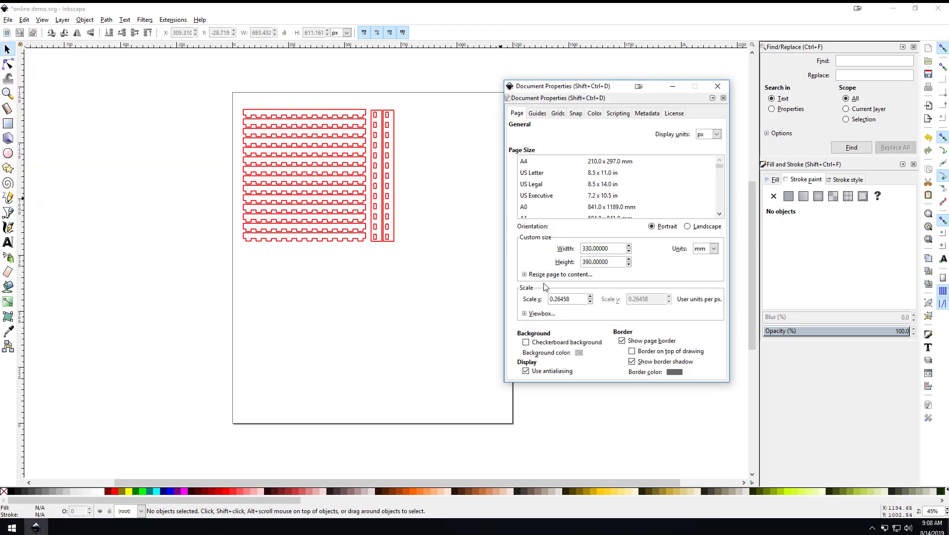
{"action": "left_click", "coordinate": [541, 276]}
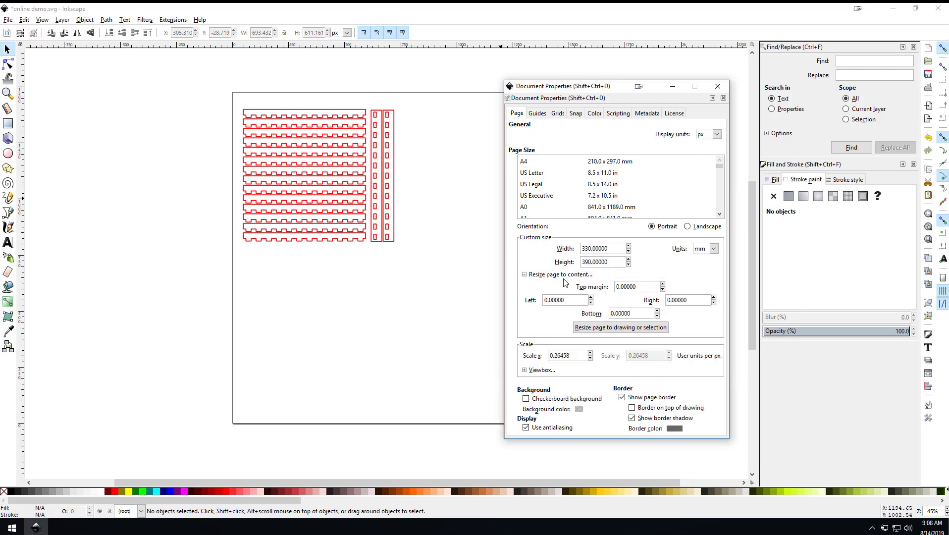
{"action": "left_click", "coordinate": [613, 329]}
Step: Save the document under a new name as 'pencil holder part 1.svg'
{"action": "left_click", "coordinate": [8, 20]}
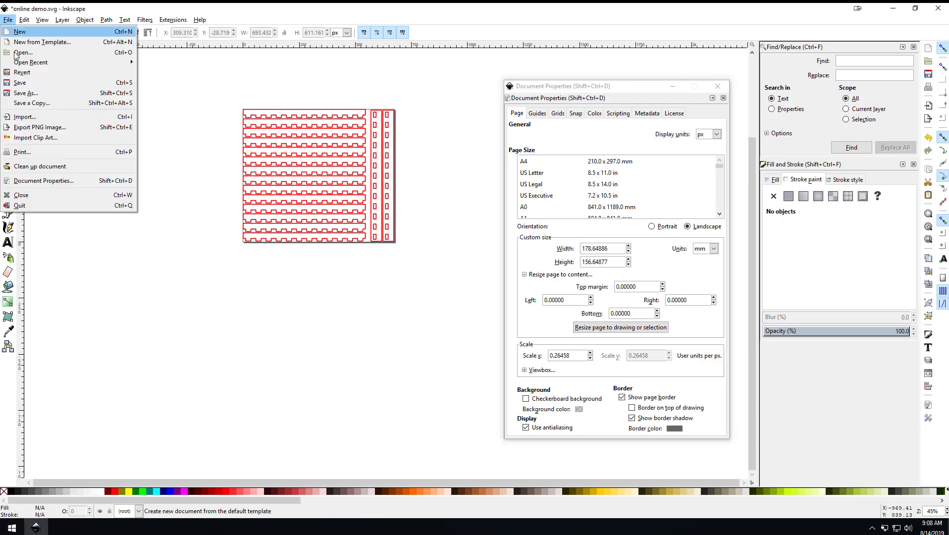
{"action": "left_click", "coordinate": [28, 93]}
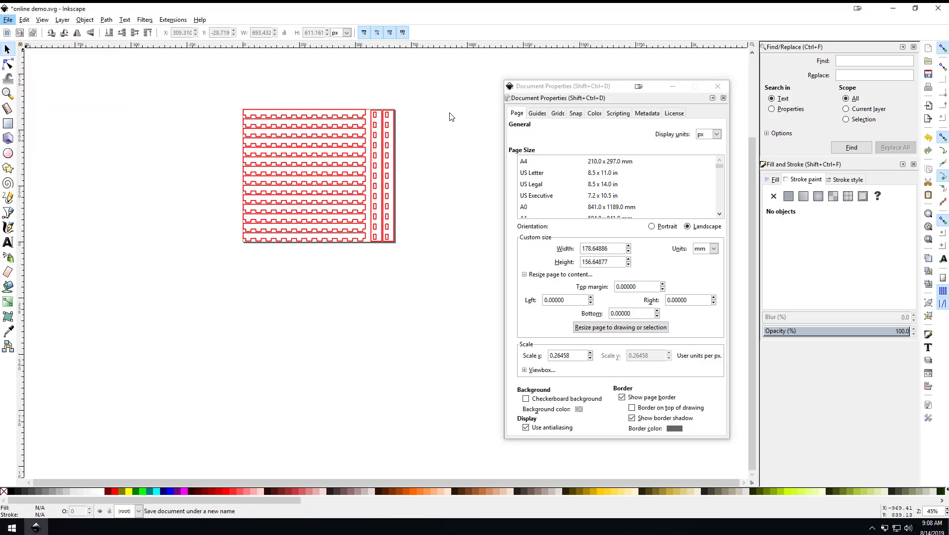
{"action": "type", "text": "poncil holder divi"}
{"action": "key", "text": "BackSpace"}
{"action": "key", "text": "BackSpace"}
{"action": "key", "text": "BackSpace"}
{"action": "key", "text": "BackSpace"}
{"action": "type", "text": "dividers"}
{"action": "key", "text": "Return"}
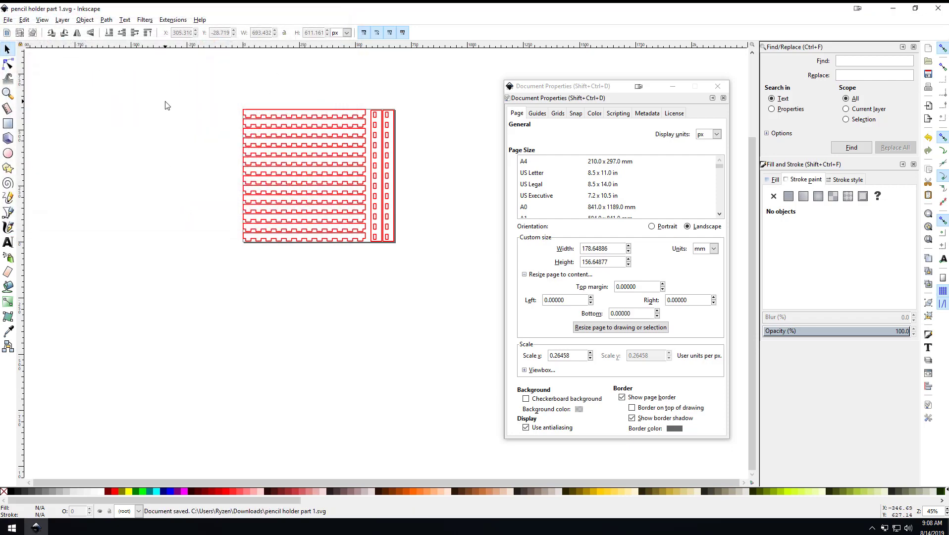
Step: Close Document Properties and undo to restore the full two-part layout on the larger page
{"action": "left_click", "coordinate": [717, 86]}
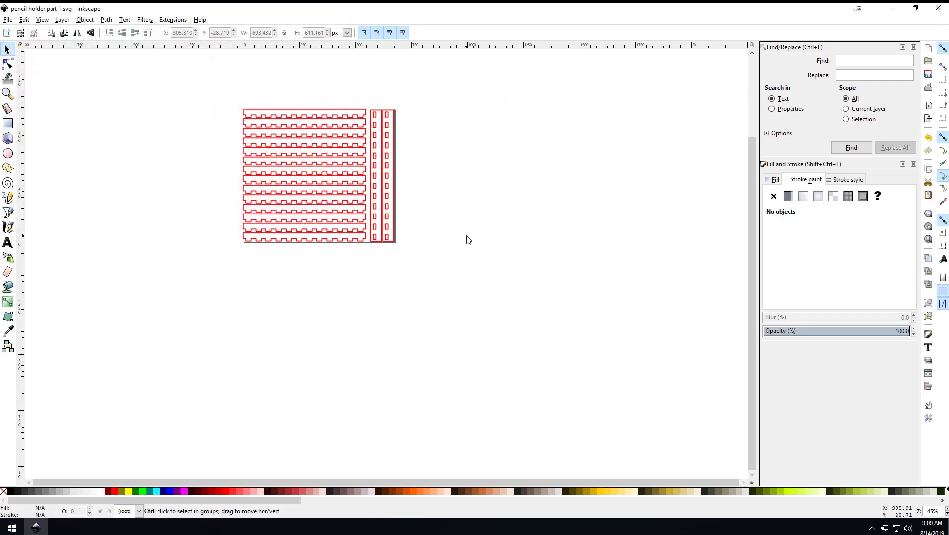
{"action": "key", "text": "ctrl+z"}
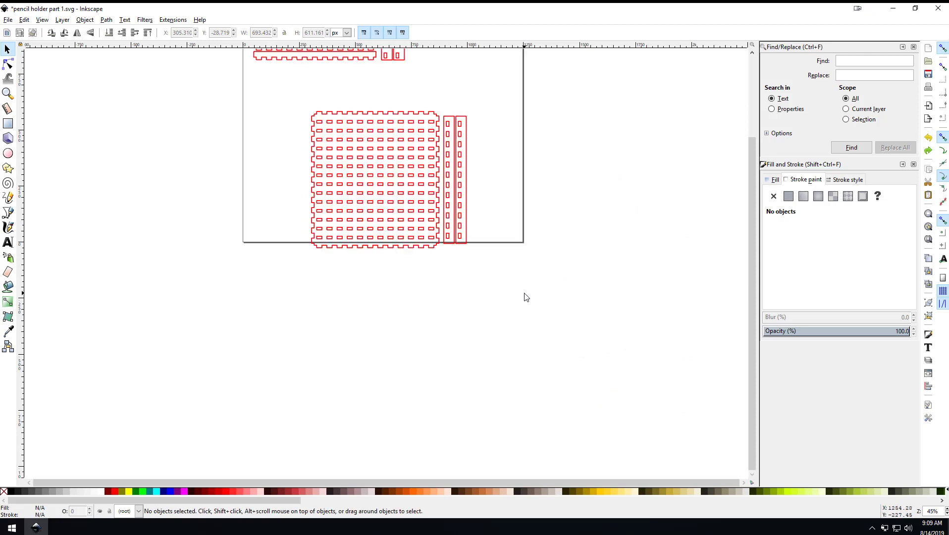
{"action": "scroll", "coordinate": [526, 297], "scroll_direction": "up", "scroll_amount": 6}
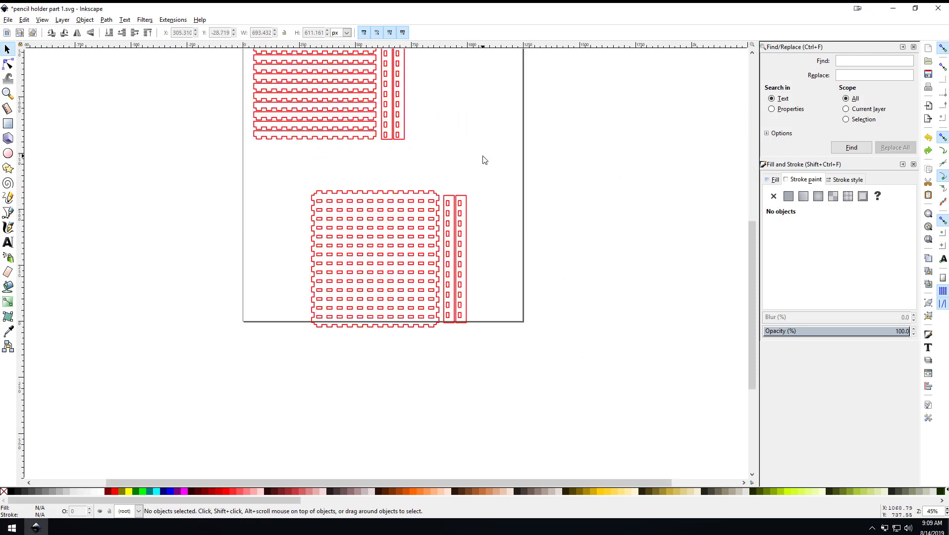
{"action": "scroll", "coordinate": [479, 167], "scroll_direction": "up", "scroll_amount": 2}
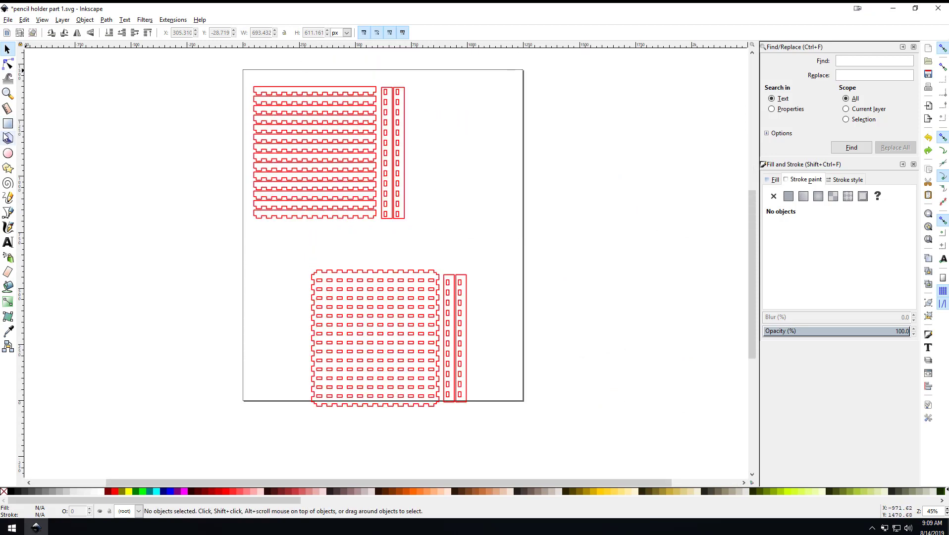
Step: Select the upper set of strips and delete them
{"action": "left_click", "coordinate": [8, 123]}
{"action": "left_click", "coordinate": [7, 49]}
{"action": "left_click_drag", "start_coordinate": [198, 70], "coordinate": [509, 241]}
{"action": "key", "text": "Delete"}
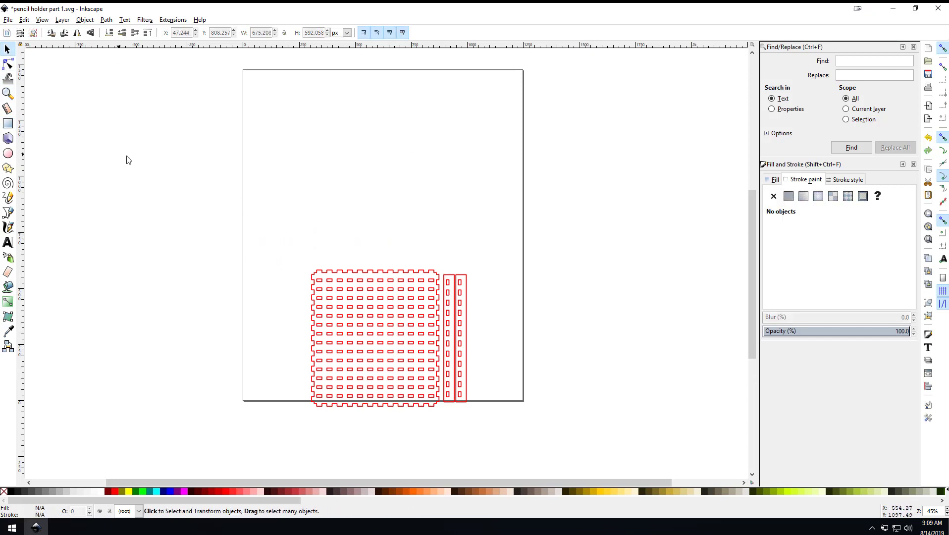
Step: Select everything and fit the page to the grid drawing (183.47 × 161.70 mm) with Shift+Ctrl+R
{"action": "mouse_move", "coordinate": [284, 237]}
{"action": "left_mouse_down"}
{"action": "mouse_move", "coordinate": [691, 476]}
{"action": "mouse_move", "coordinate": [590, 154]}
{"action": "left_mouse_up"}
{"action": "scroll", "coordinate": [558, 222], "scroll_direction": "up", "scroll_amount": 10}
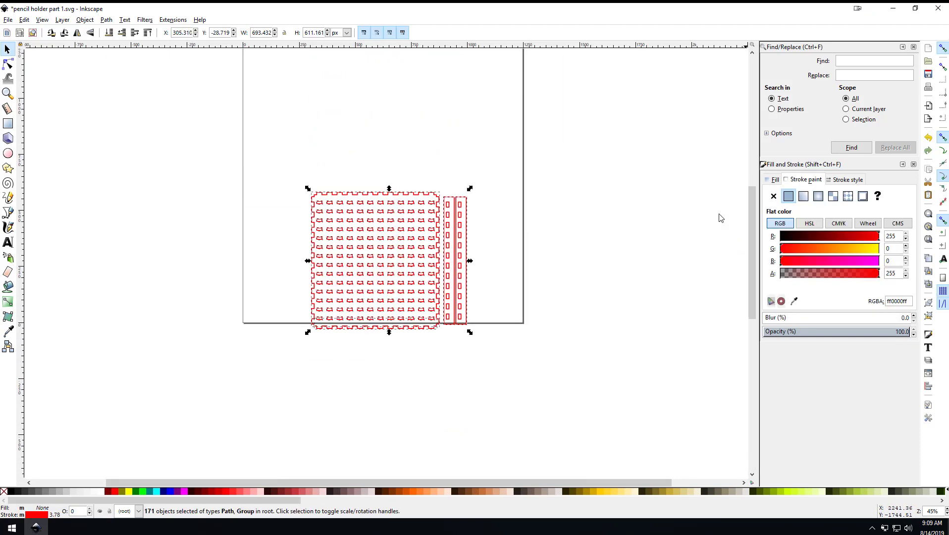
{"action": "left_click_drag", "start_coordinate": [372, 227], "coordinate": [363, 125]}
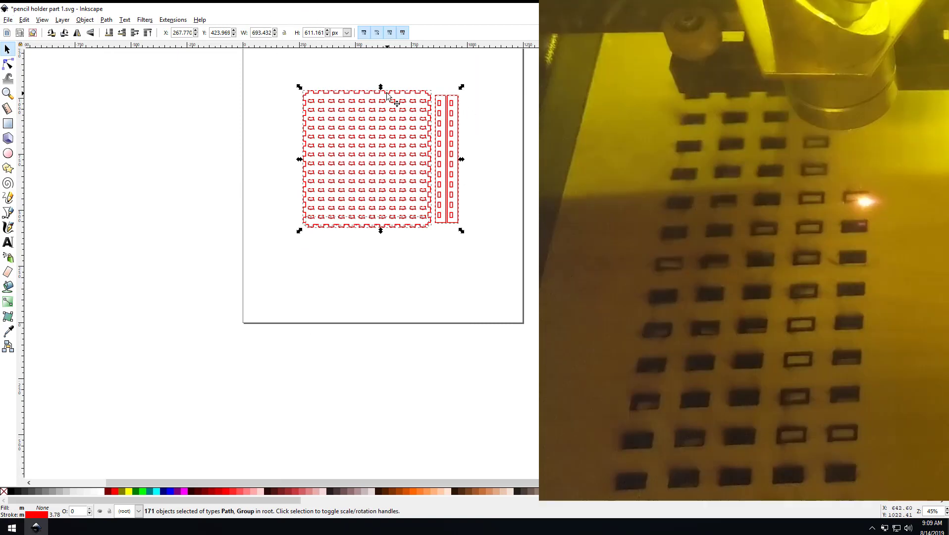
{"action": "left_click", "coordinate": [303, 76]}
{"action": "key", "text": "ctrl+a"}
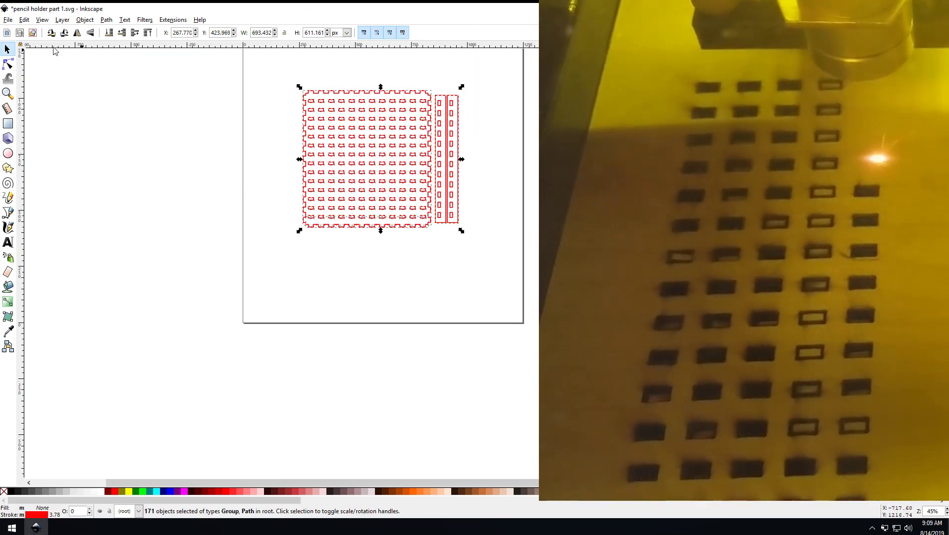
{"action": "left_click", "coordinate": [8, 19]}
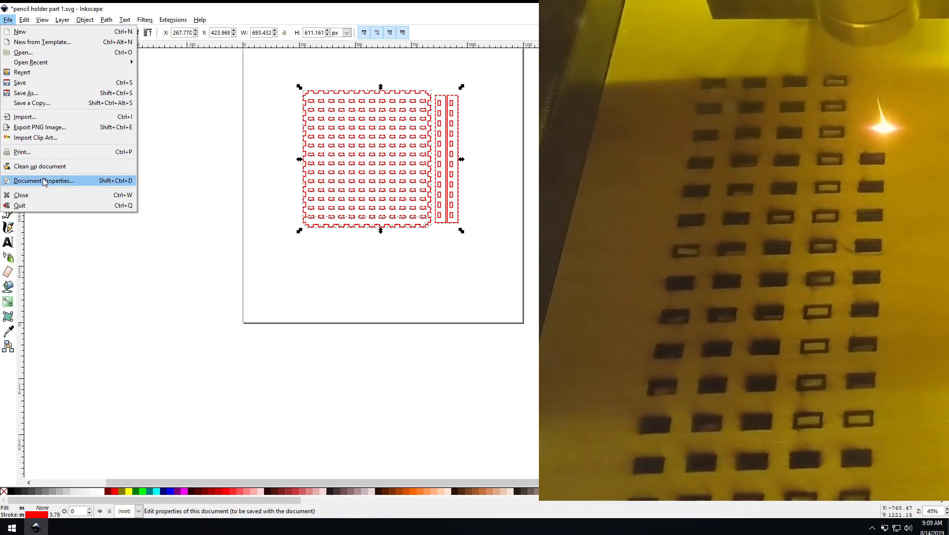
{"action": "key", "text": "Escape"}
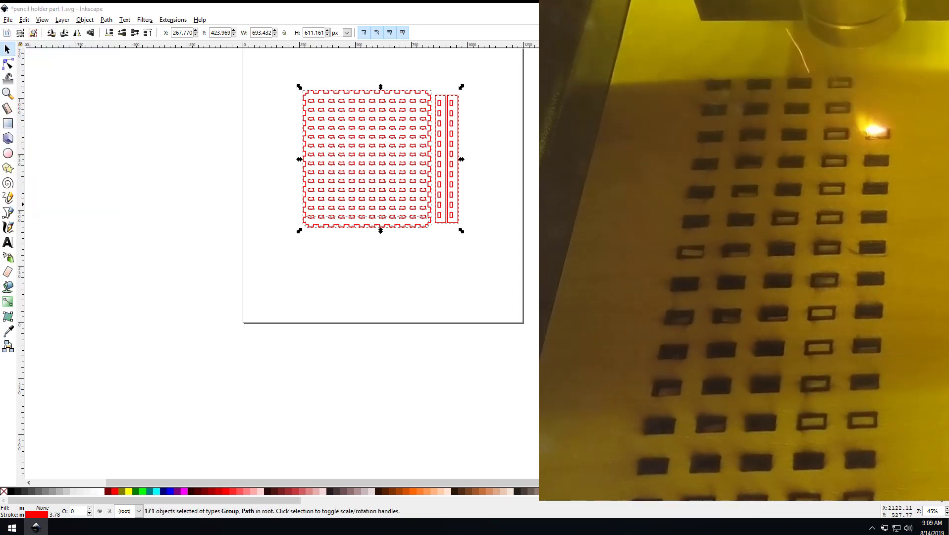
{"action": "key", "text": "shift+ctrl+r"}
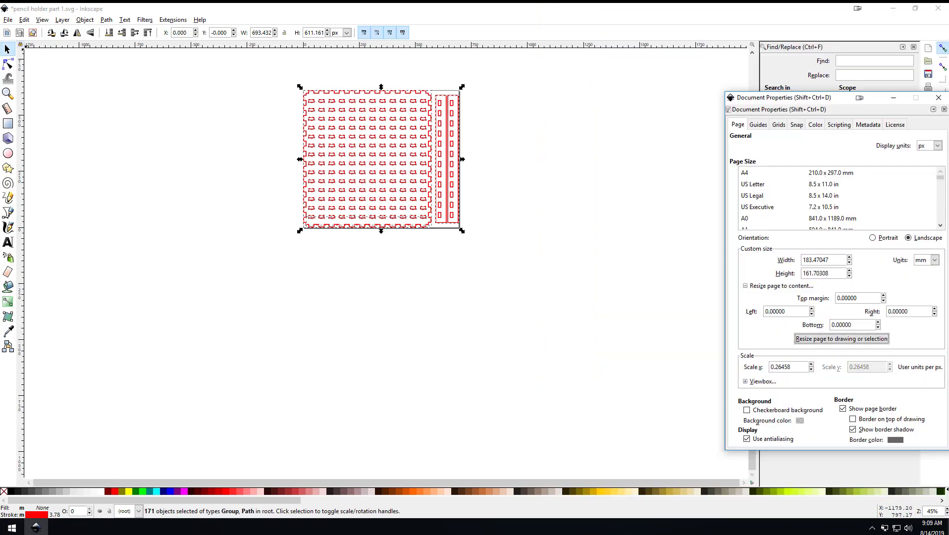
Step: Save the drawing as 'pencil holder part 2.svg'
{"action": "left_click", "coordinate": [8, 20]}
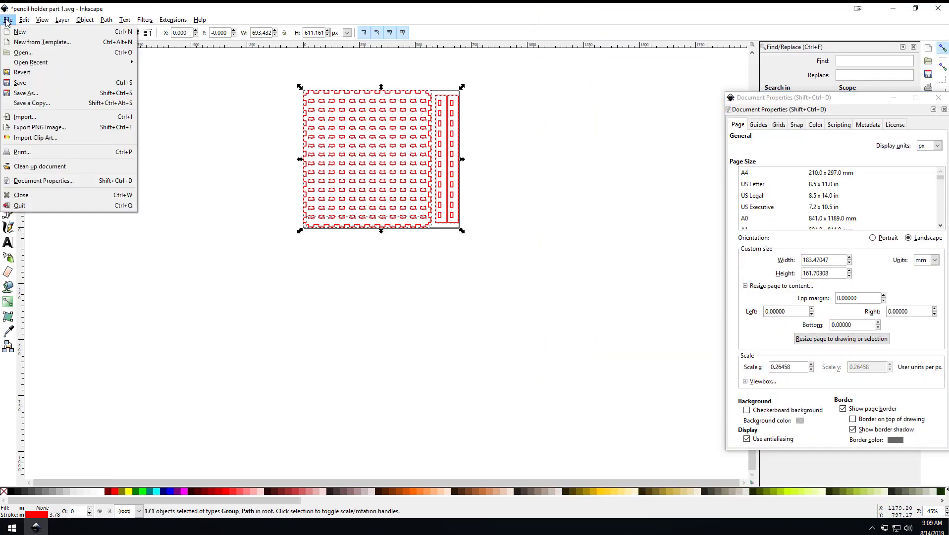
{"action": "left_click", "coordinate": [33, 93]}
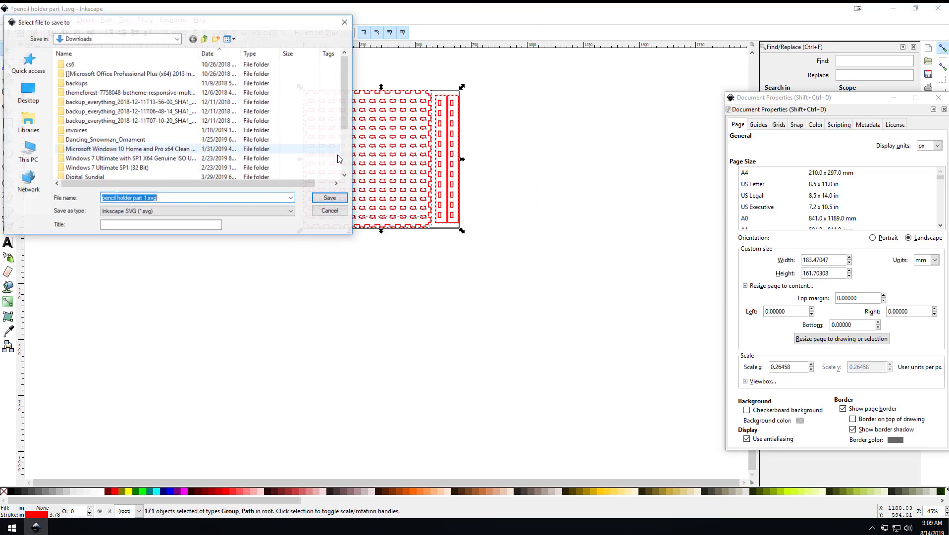
{"action": "left_click", "coordinate": [146, 199]}
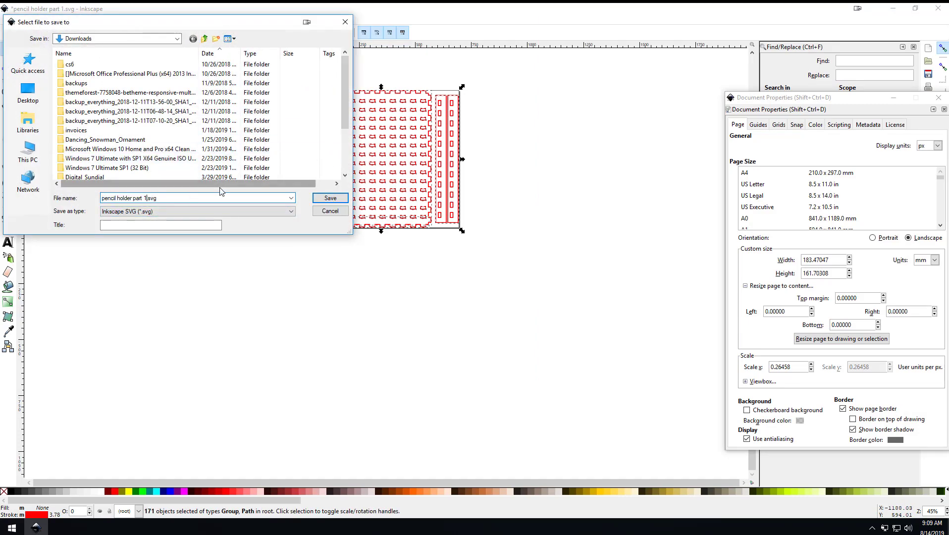
{"action": "left_click", "coordinate": [330, 197]}
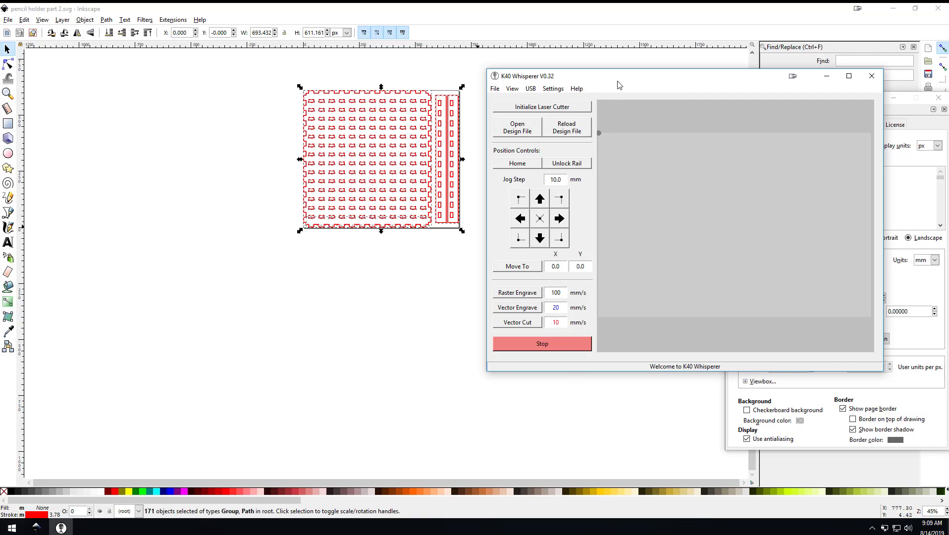
Step: Close the K40 Whisperer window, then move aside and close the Document Properties window
{"action": "key", "text": "alt+F4"}
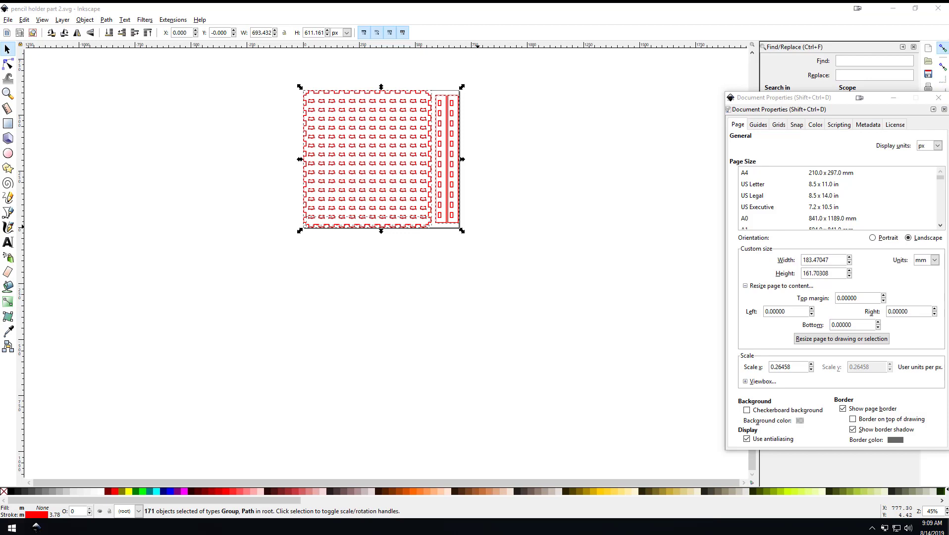
{"action": "left_click_drag", "start_coordinate": [821, 99], "coordinate": [775, 86]}
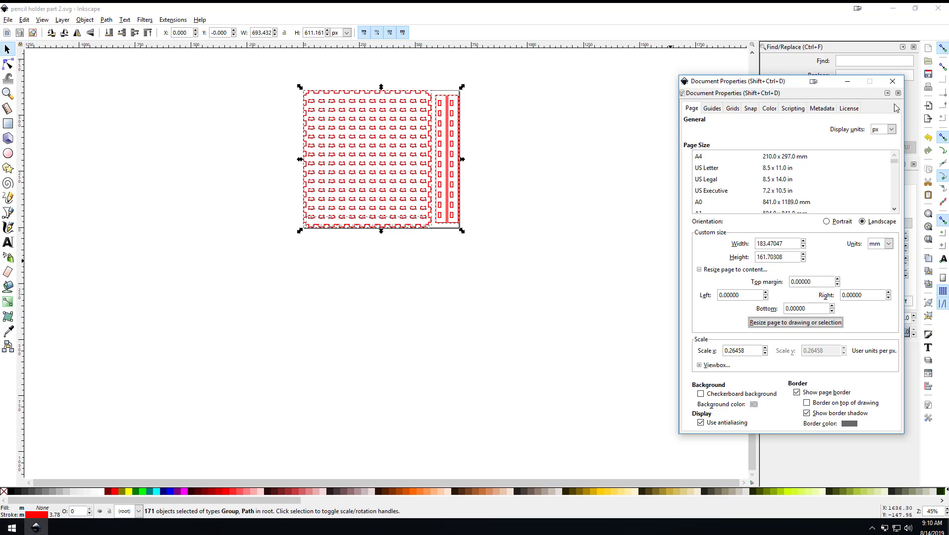
{"action": "left_click", "coordinate": [893, 81]}
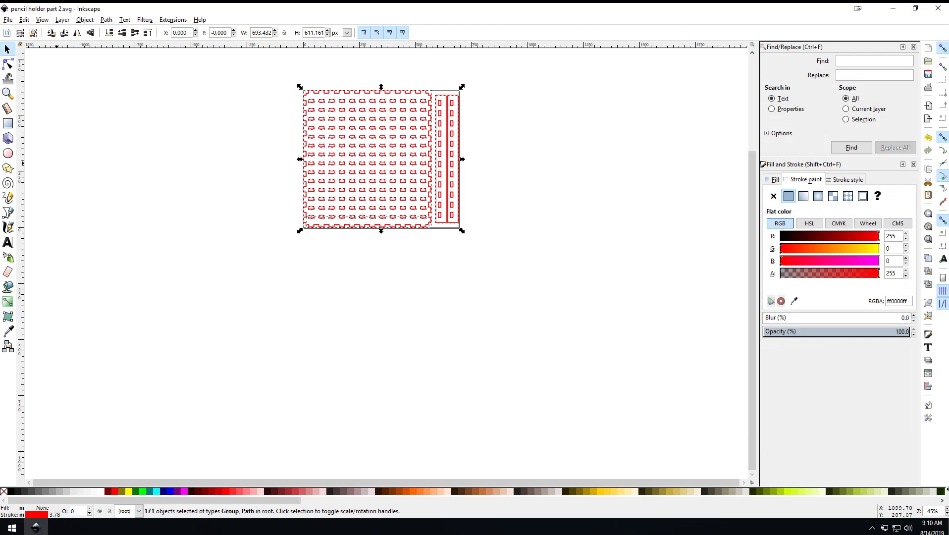
Step: Delete the two narrow upright strips to the right of the grid panel
{"action": "left_click", "coordinate": [434, 83]}
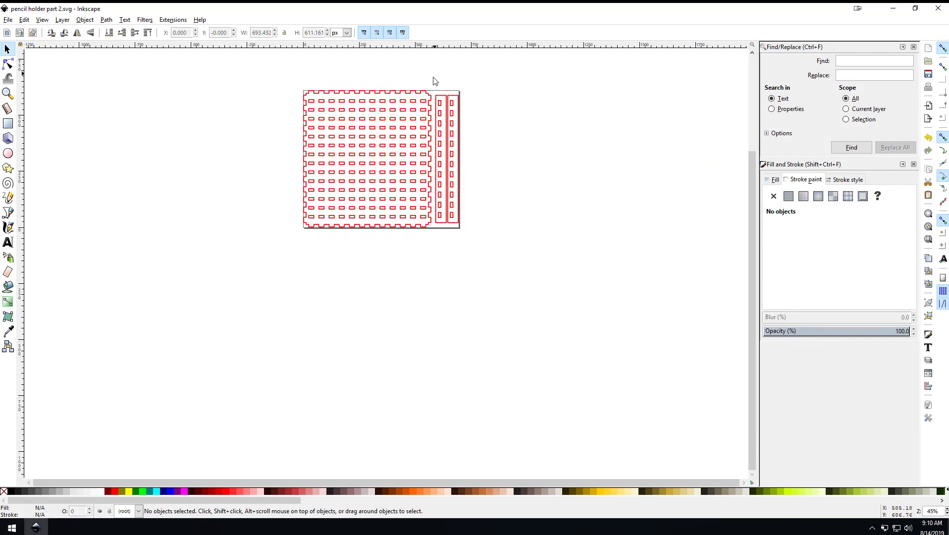
{"action": "mouse_move", "coordinate": [433, 79]}
{"action": "left_mouse_down"}
{"action": "mouse_move", "coordinate": [477, 159]}
{"action": "mouse_move", "coordinate": [494, 245]}
{"action": "left_mouse_up"}
{"action": "key", "text": "Delete"}
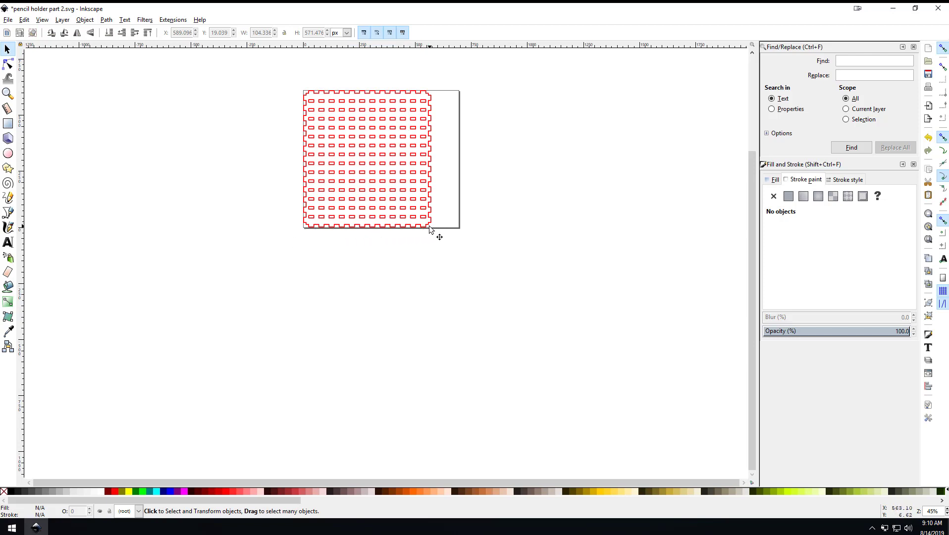
{"action": "left_click", "coordinate": [8, 124]}
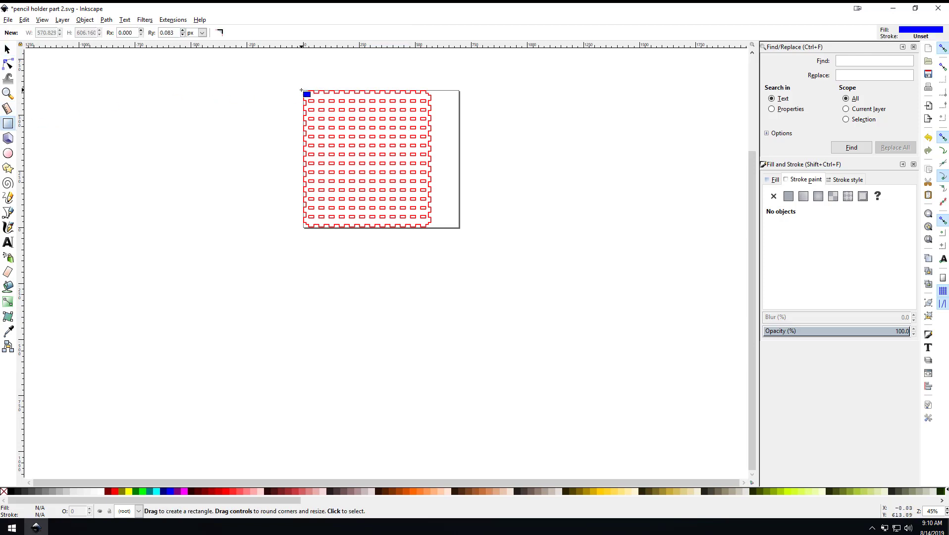
Step: Draw a rectangle covering the whole grid panel and set its fill to none
{"action": "mouse_move", "coordinate": [302, 90]}
{"action": "left_mouse_down"}
{"action": "mouse_move", "coordinate": [375, 118]}
{"action": "mouse_move", "coordinate": [442, 197]}
{"action": "mouse_move", "coordinate": [449, 221]}
{"action": "mouse_move", "coordinate": [431, 228]}
{"action": "left_mouse_up"}
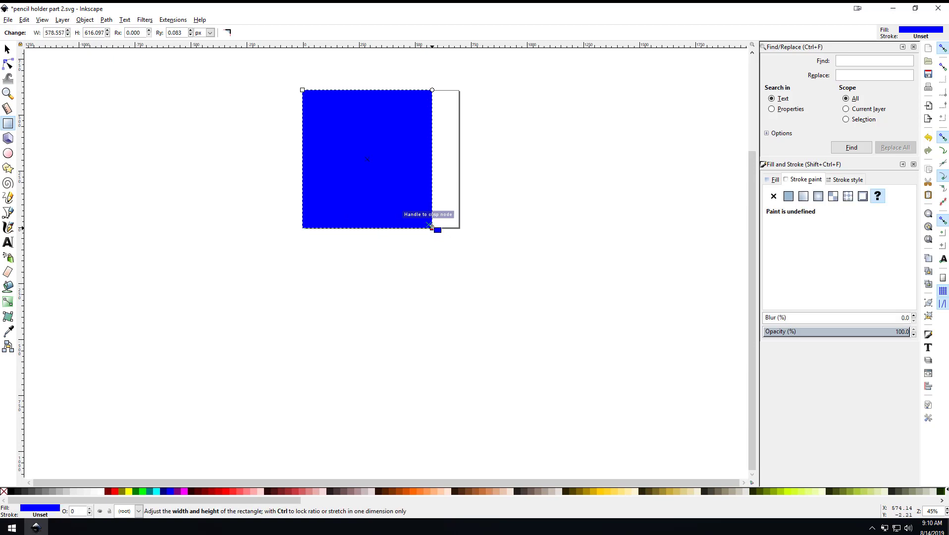
{"action": "left_click", "coordinate": [769, 180]}
{"action": "left_click", "coordinate": [773, 196]}
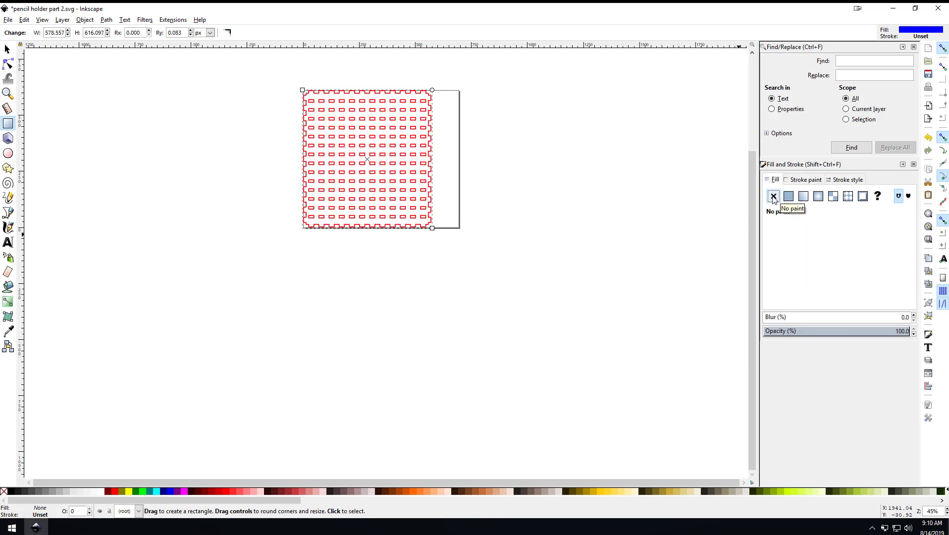
Step: Give the rectangle a flat blue stroke, RGB 0, 0, 255
{"action": "left_click", "coordinate": [802, 180]}
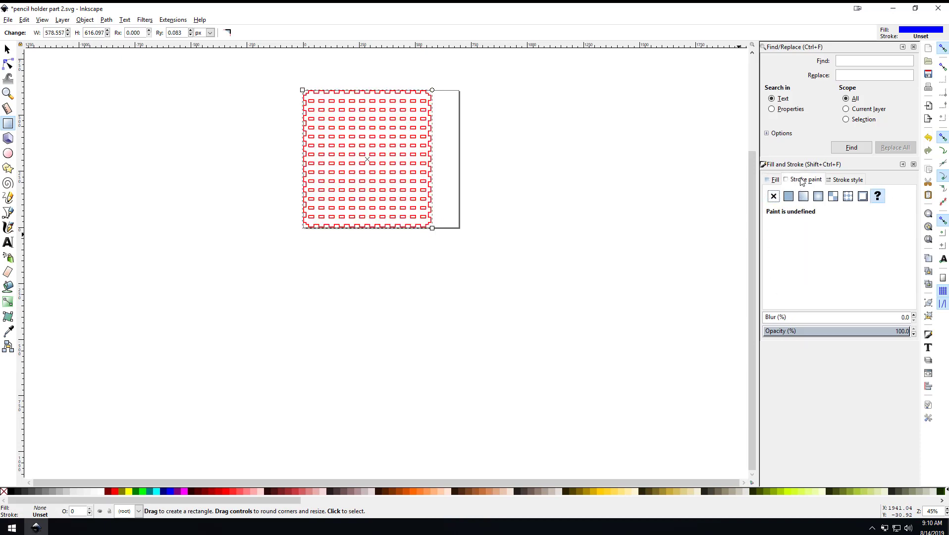
{"action": "left_click", "coordinate": [787, 200]}
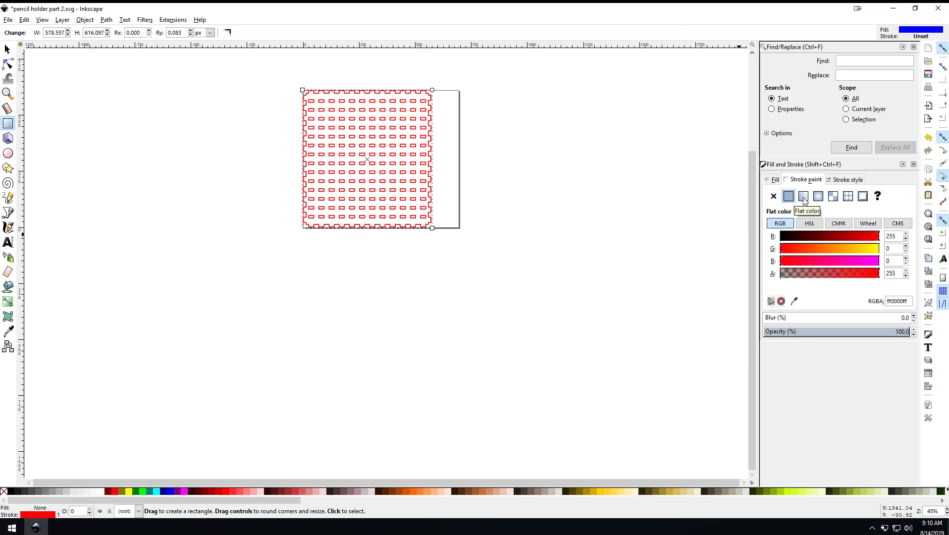
{"action": "double_click", "coordinate": [900, 233]}
{"action": "type", "text": "0"}
{"action": "key", "text": "Tab"}
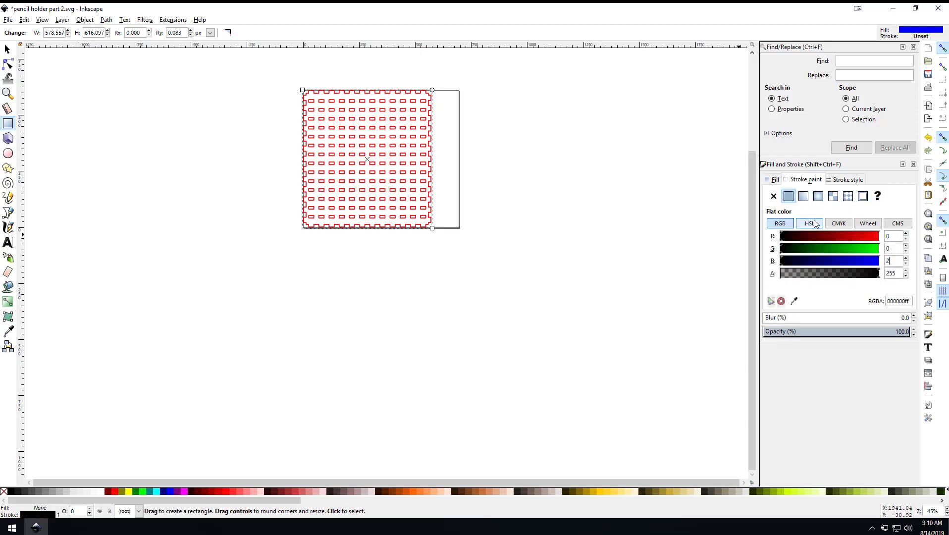
{"action": "key", "text": "Return"}
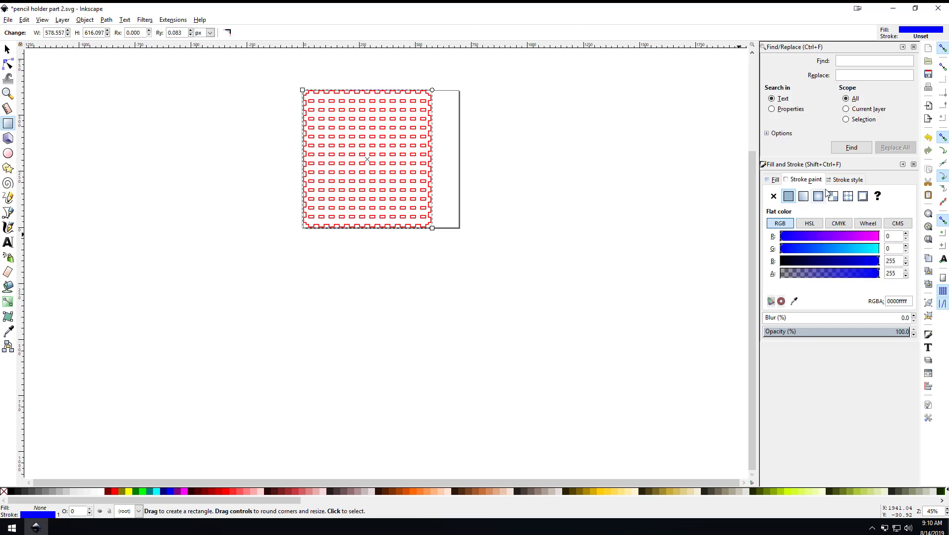
Step: Set the rectangle's stroke width to 1 mm and deselect it
{"action": "left_click", "coordinate": [855, 180]}
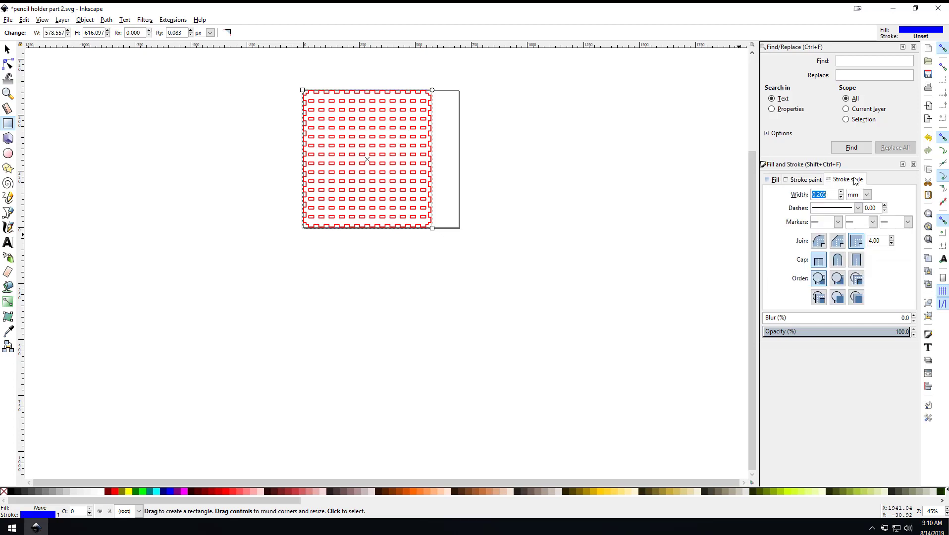
{"action": "left_click", "coordinate": [830, 192]}
{"action": "type", "text": "1"}
{"action": "key", "text": "Return"}
{"action": "left_click", "coordinate": [674, 177]}
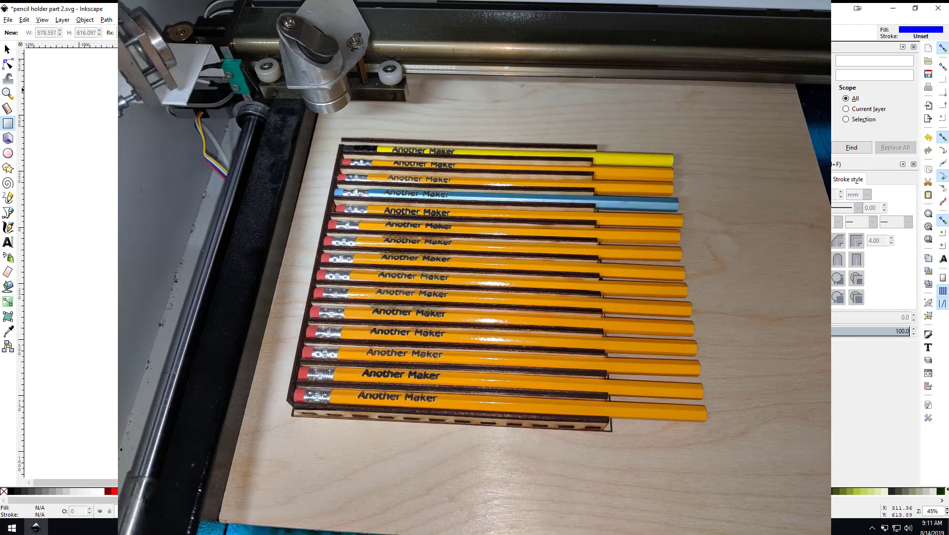
Step: Select the Text tool
{"action": "left_click", "coordinate": [10, 242]}
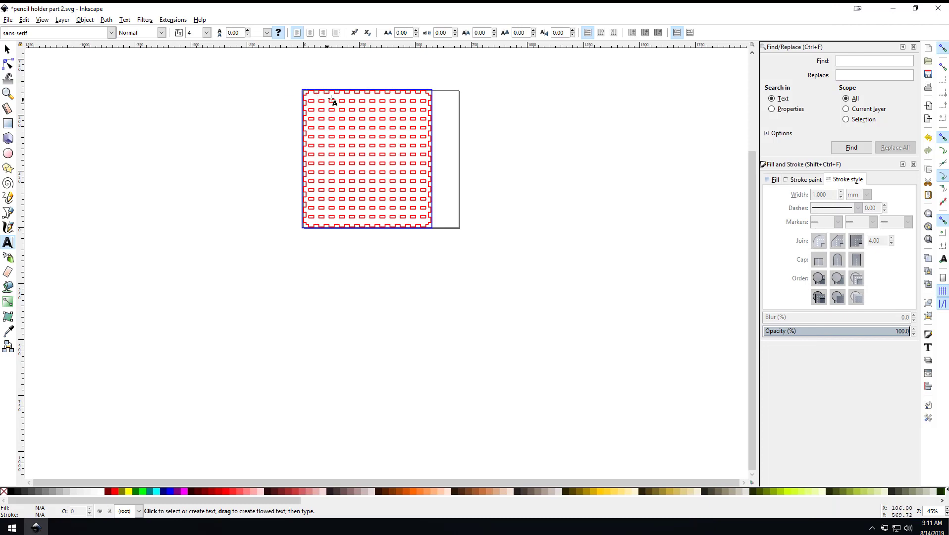
Step: Type an 'Another Maker' label near the panel's top and nudge it slightly lower
{"action": "scroll", "coordinate": [361, 122], "scroll_direction": "up", "scroll_amount": 3, "text": "ctrl"}
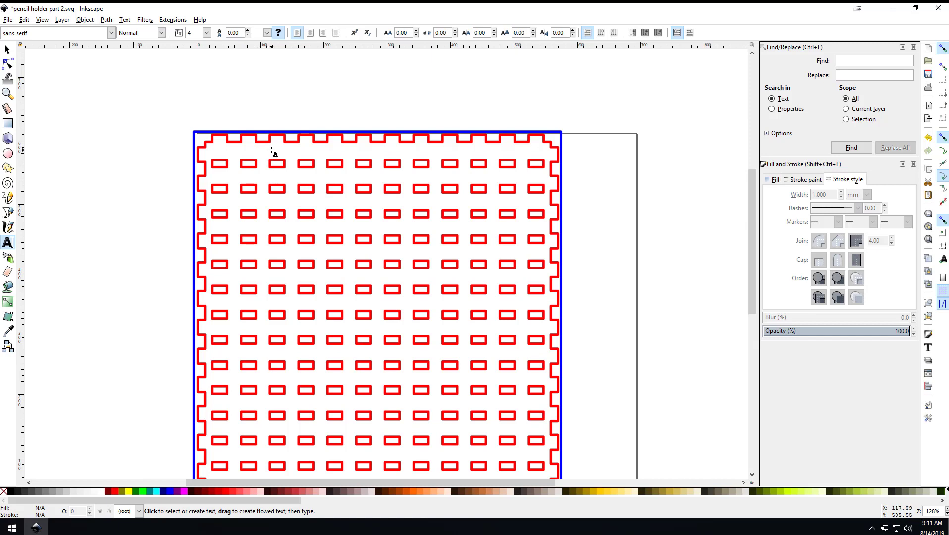
{"action": "left_click", "coordinate": [272, 150]}
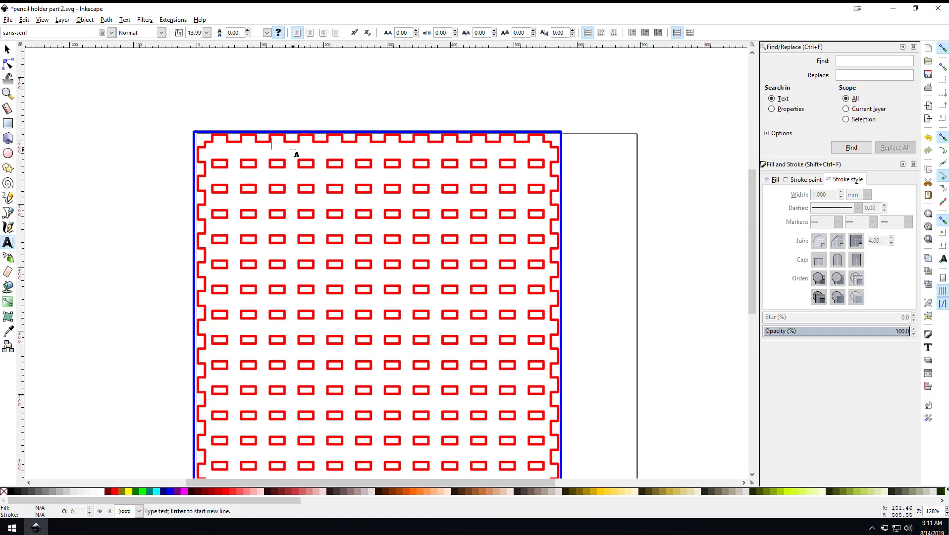
{"action": "type", "text": "Another Maker"}
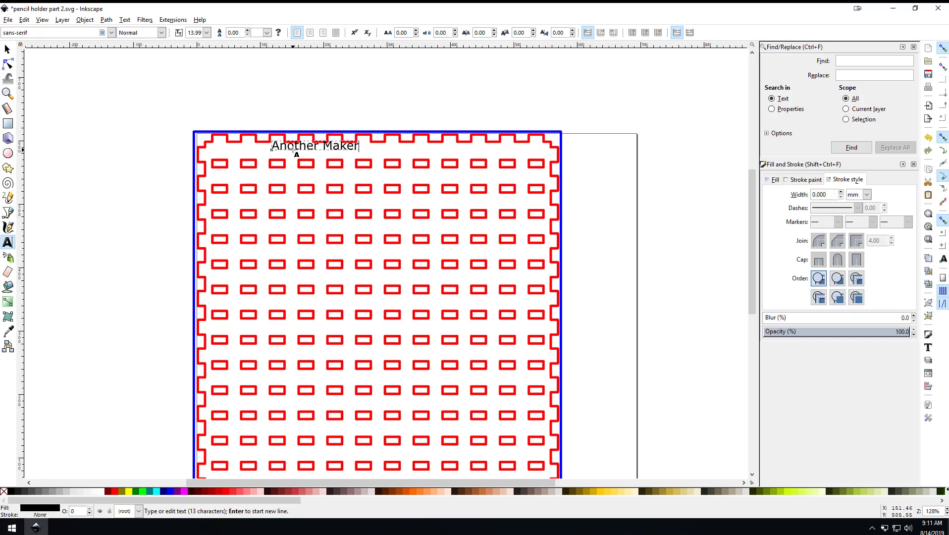
{"action": "key", "text": "Escape"}
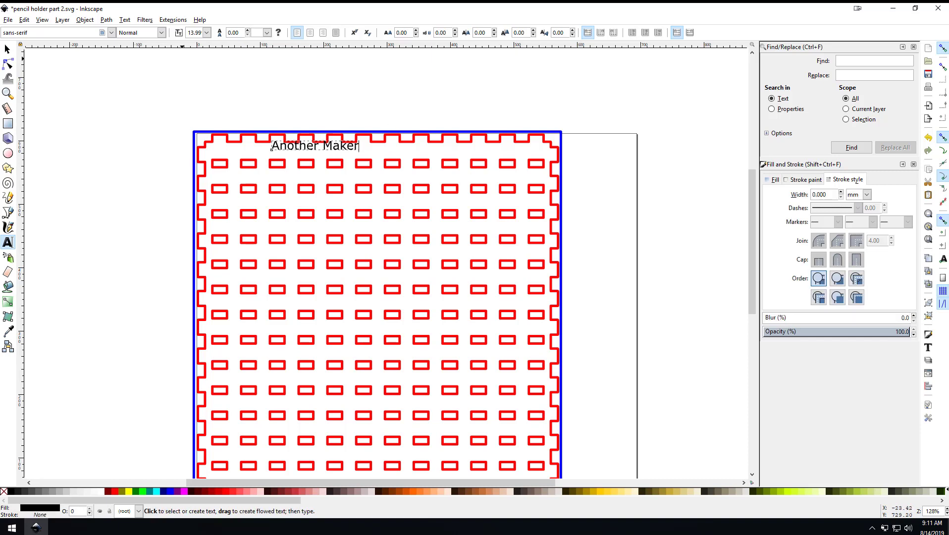
{"action": "left_click", "coordinate": [8, 50]}
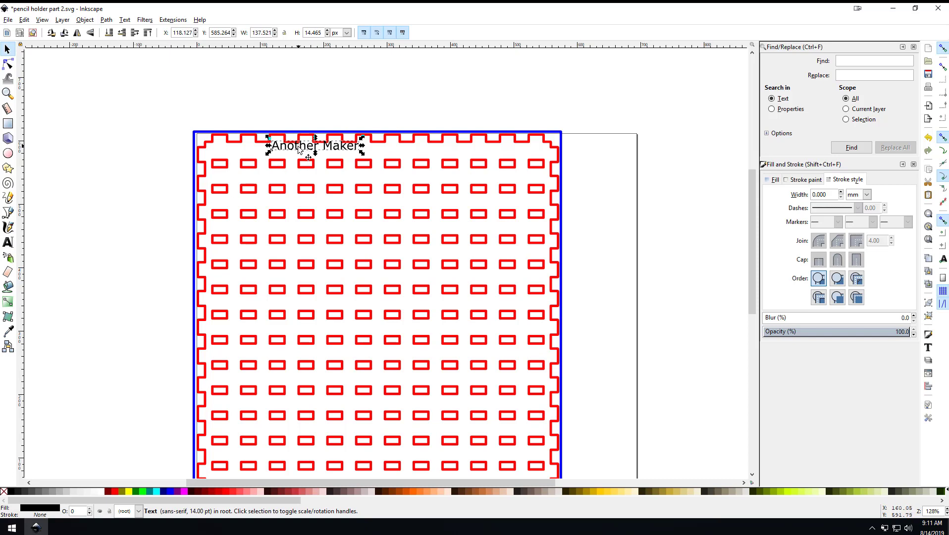
{"action": "left_click_drag", "start_coordinate": [299, 150], "coordinate": [299, 155]}
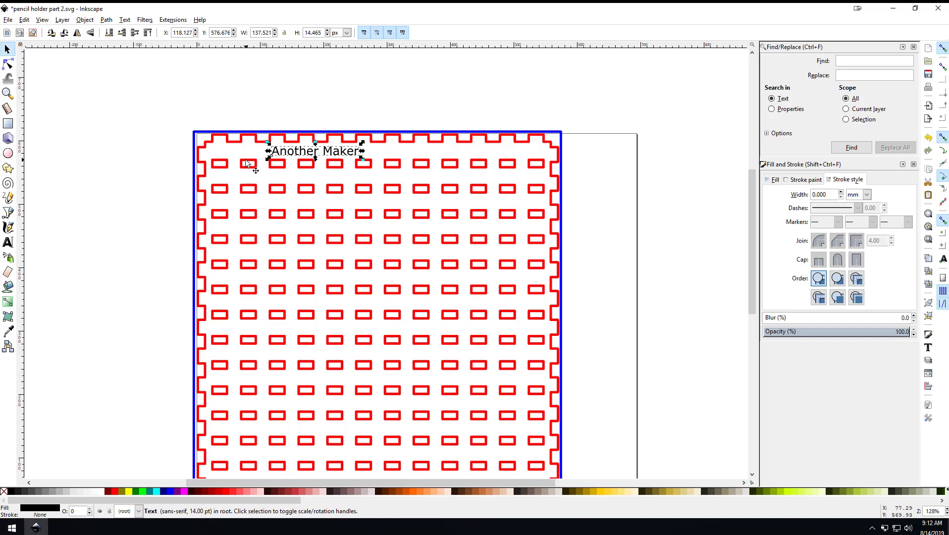
Step: Duplicate the 'Another Maker' label and place the copy just below the first
{"action": "key", "text": "ctrl+d"}
{"action": "left_click_drag", "start_coordinate": [302, 162], "coordinate": [299, 180]}
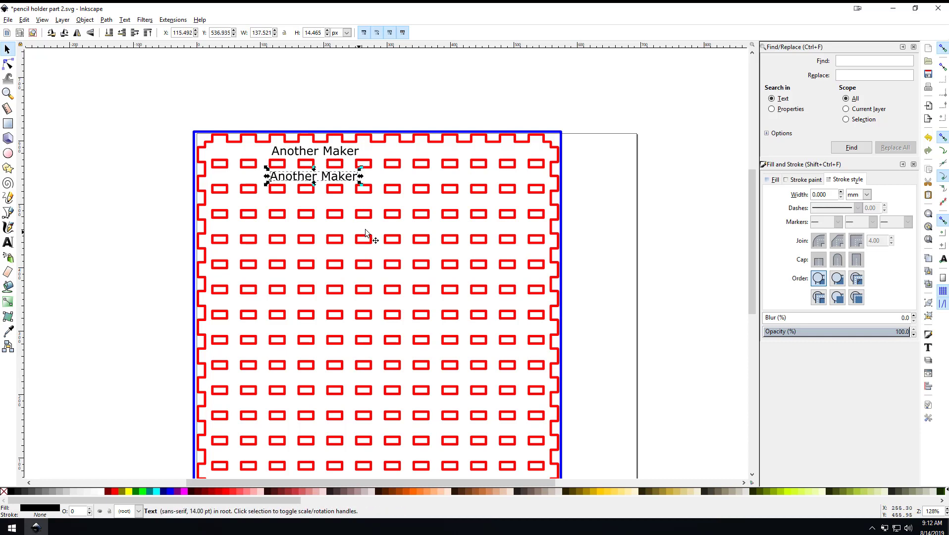
{"action": "scroll", "coordinate": [434, 287], "scroll_direction": "down", "scroll_amount": 2}
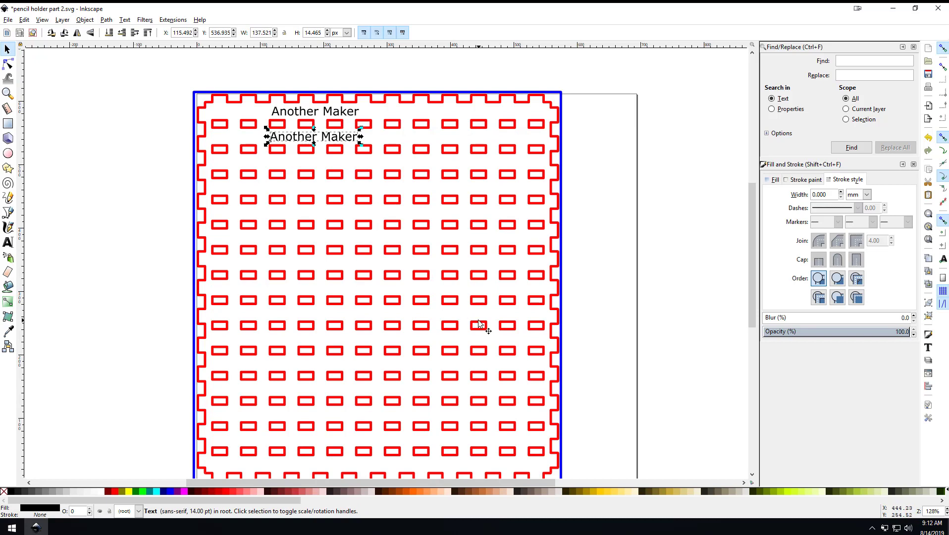
{"action": "scroll", "coordinate": [478, 322], "scroll_direction": "down", "scroll_amount": 2}
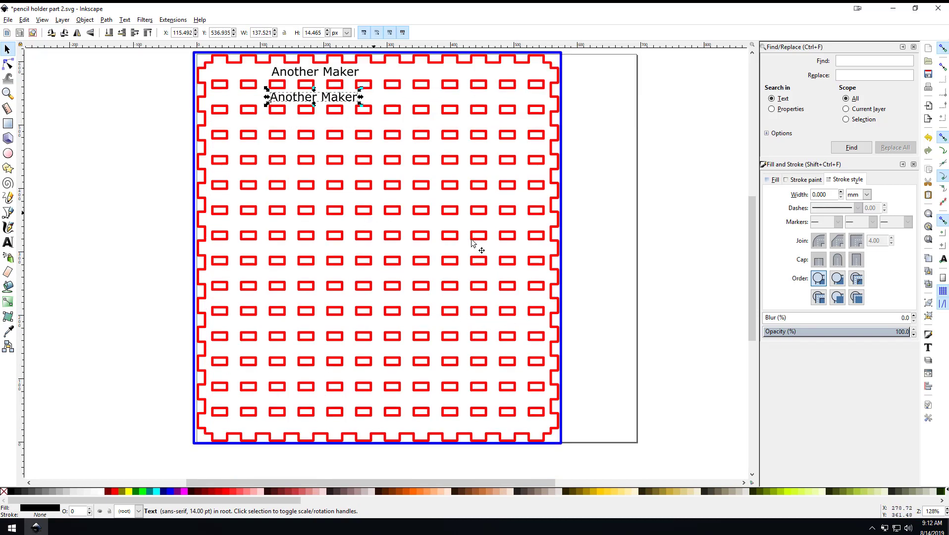
{"action": "left_click", "coordinate": [652, 155]}
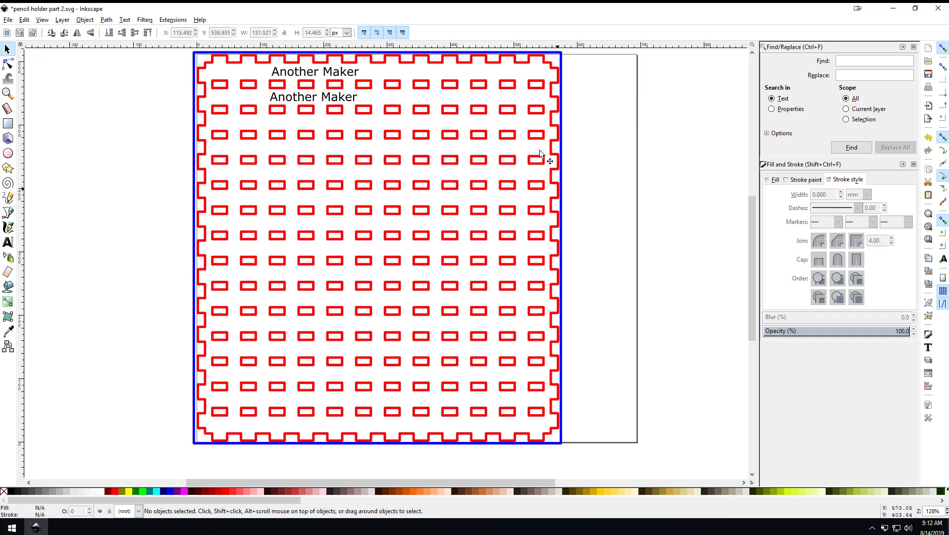